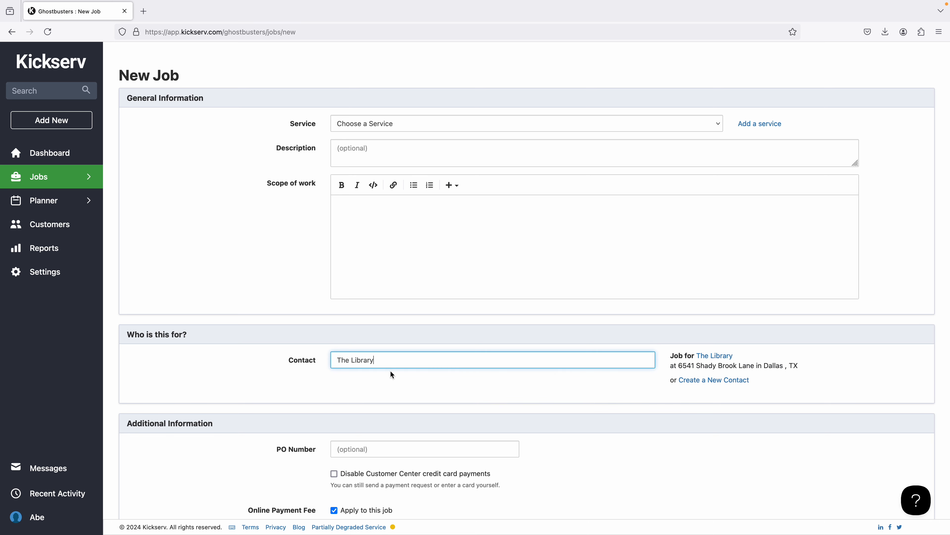
- Set the new job's service to Investigation
{"action": "left_click", "coordinate": [409, 128]}
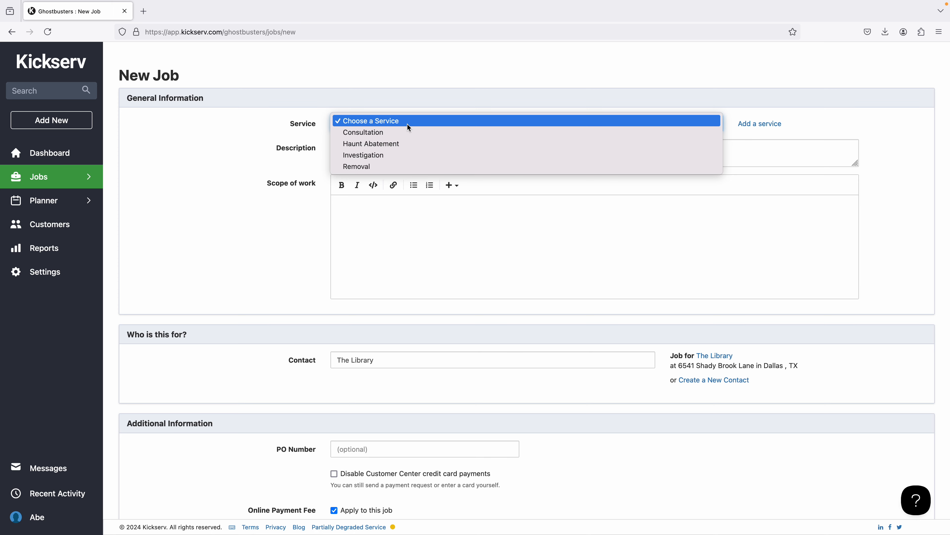
{"action": "left_click", "coordinate": [354, 156]}
{"action": "scroll", "coordinate": [356, 287], "scroll_direction": "down", "scroll_amount": 5}
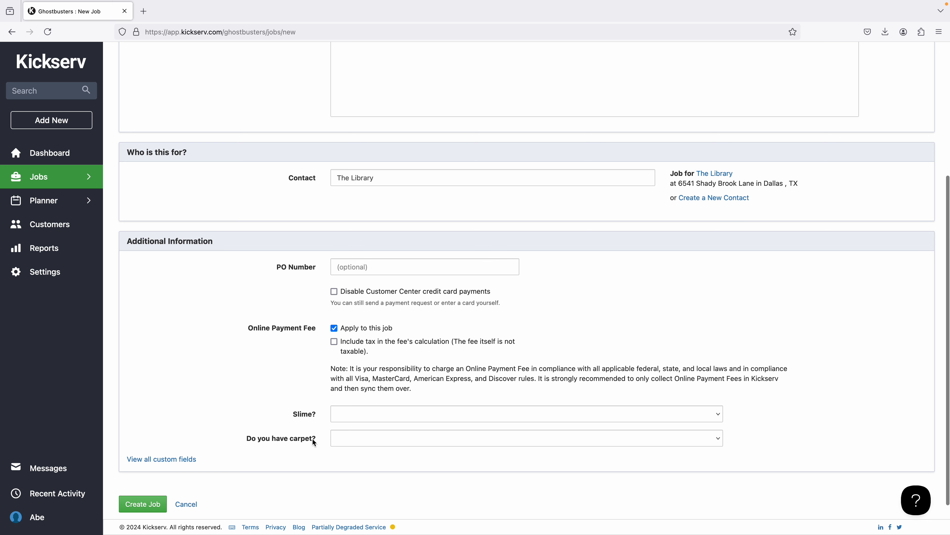
{"action": "scroll", "coordinate": [310, 418], "scroll_direction": "up", "scroll_amount": 5}
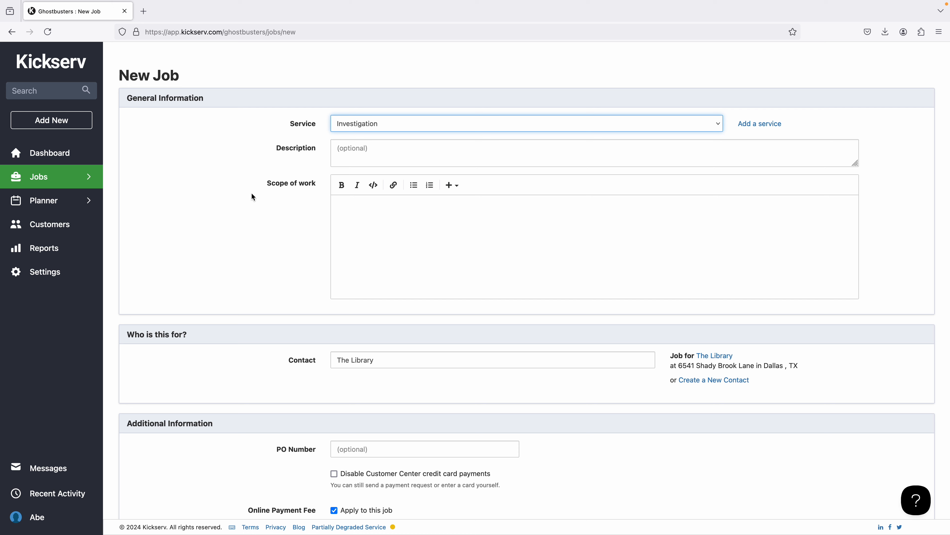
- Enter "What" as the job's description and "How" as its scope of work
{"action": "left_click", "coordinate": [357, 152]}
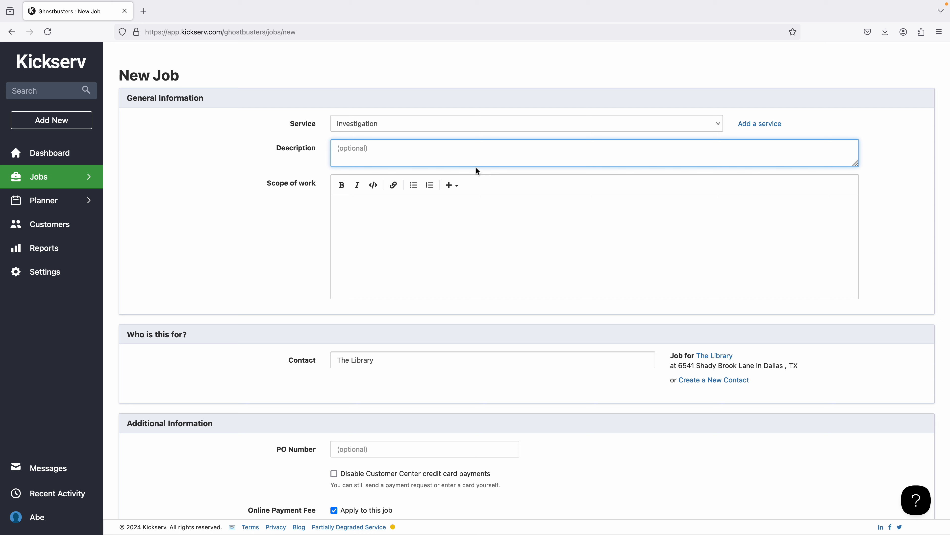
{"action": "type", "text": "What"}
{"action": "left_click", "coordinate": [358, 218]}
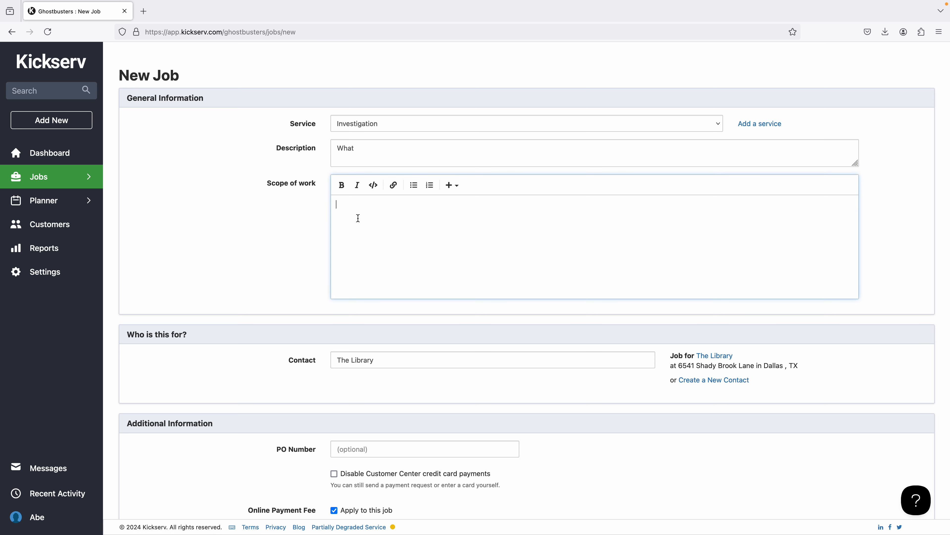
{"action": "type", "text": "How"}
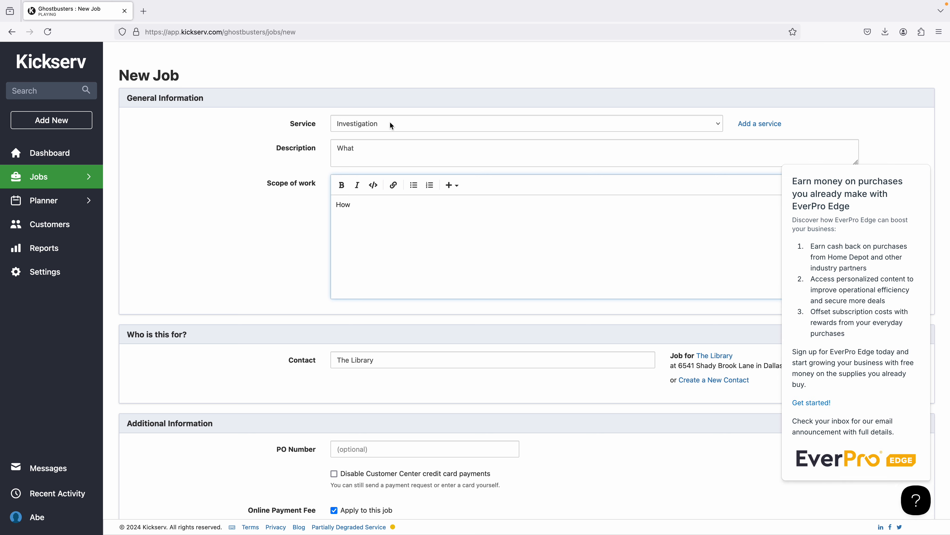
- Dismiss the EverPro Edge promotion and create the job for The Library
{"action": "left_click", "coordinate": [696, 480]}
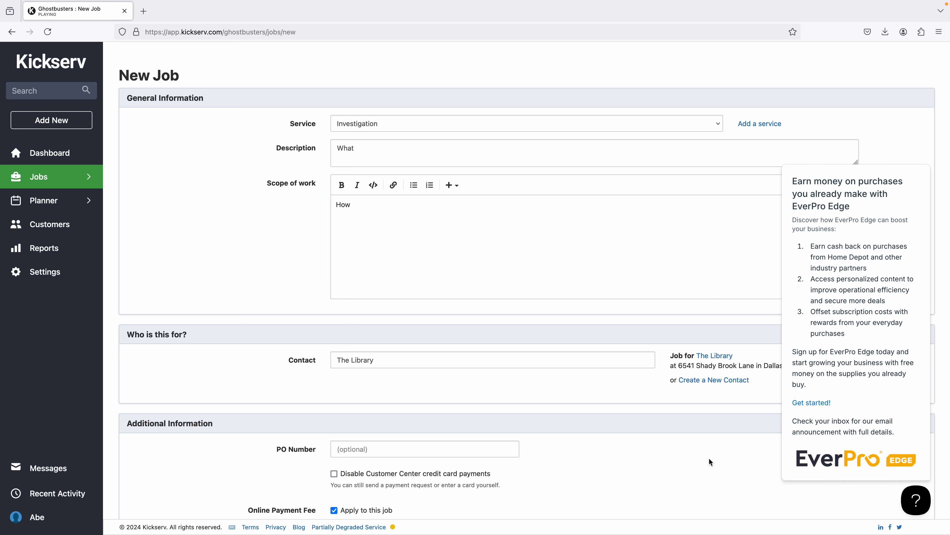
{"action": "mouse_move", "coordinate": [904, 171]}
{"action": "left_click", "coordinate": [922, 158]}
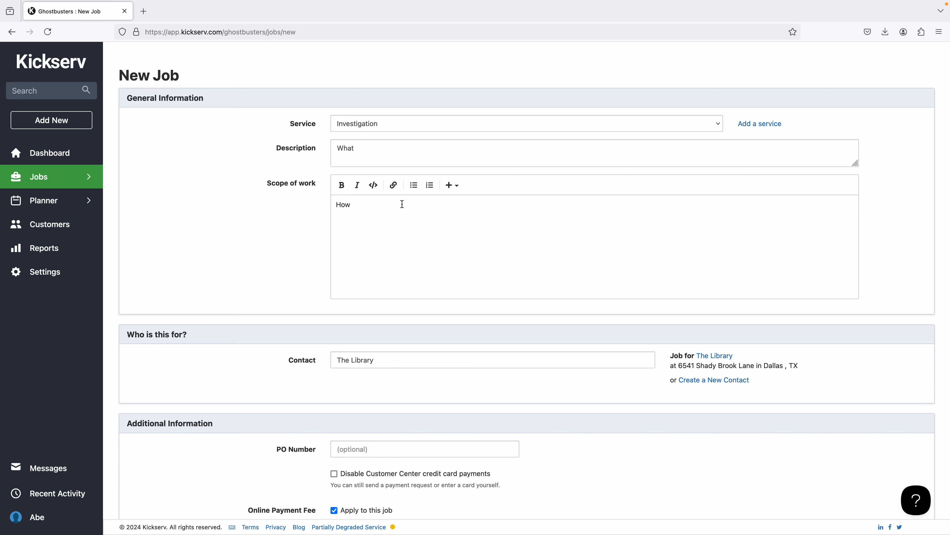
{"action": "scroll", "coordinate": [402, 205], "scroll_direction": "down", "scroll_amount": 5}
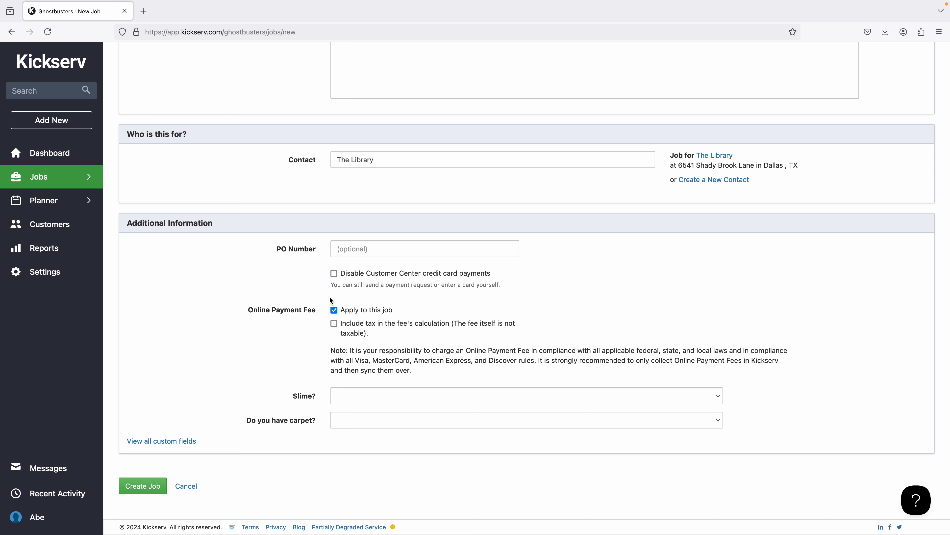
{"action": "left_click", "coordinate": [141, 485]}
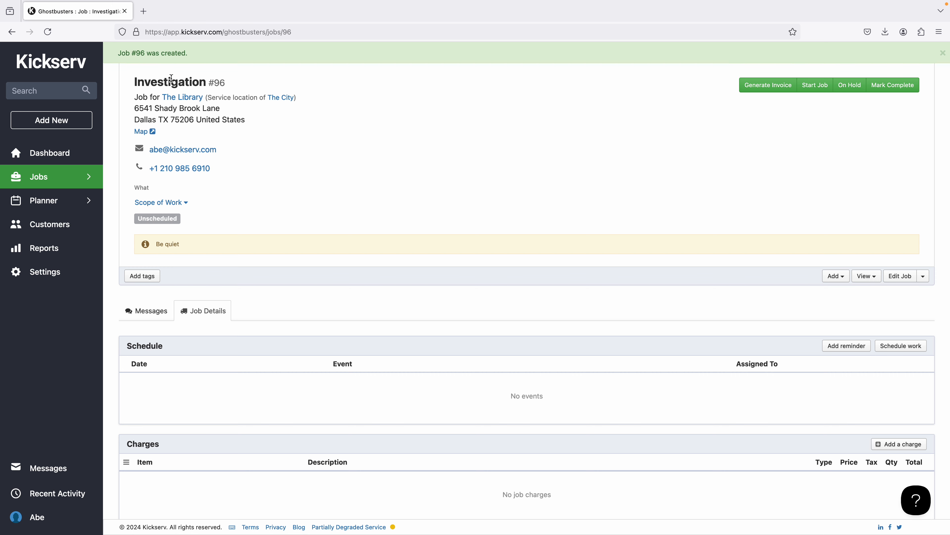
- Examine the new job's schedule, charges, payments, expenses, productivity, time tracking, notes and attachments sections
{"action": "scroll", "coordinate": [416, 127], "scroll_direction": "down", "scroll_amount": 3}
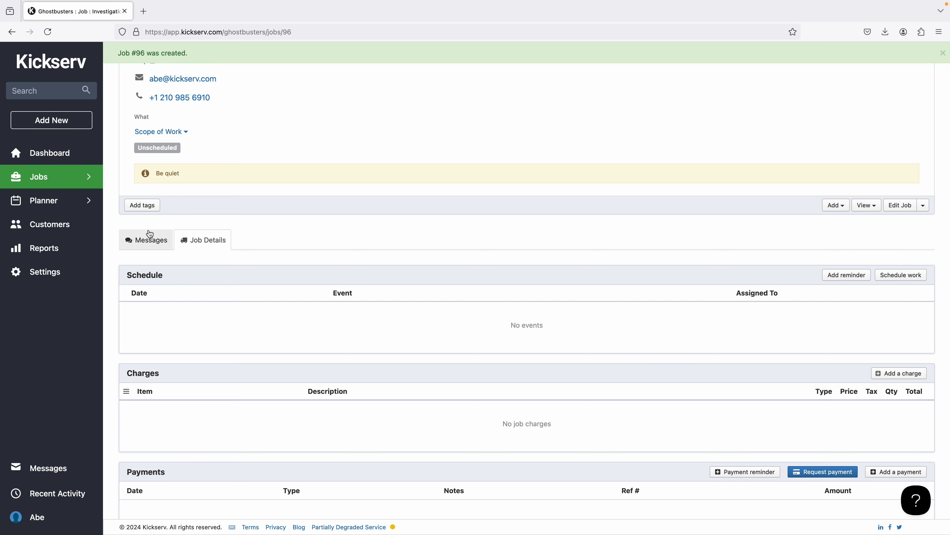
{"action": "scroll", "coordinate": [489, 329], "scroll_direction": "down", "scroll_amount": 5}
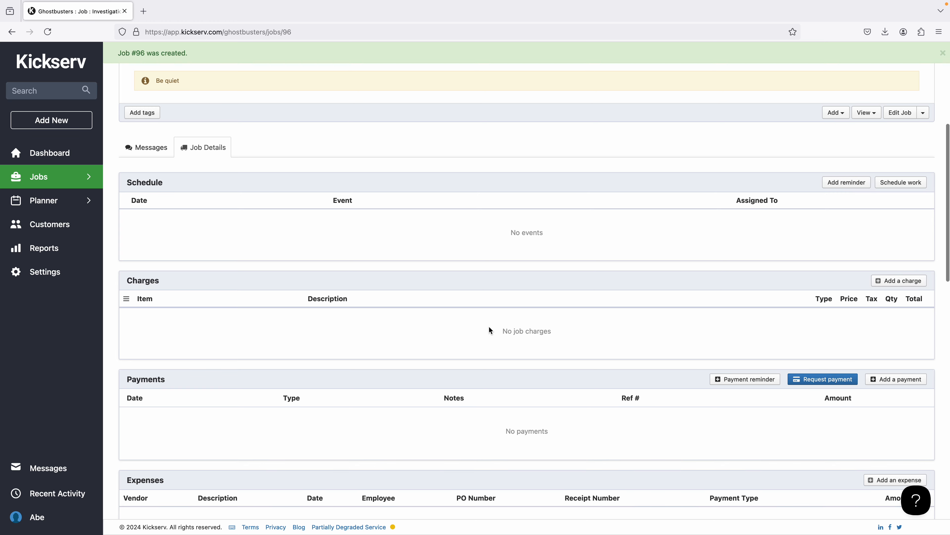
{"action": "scroll", "coordinate": [488, 326], "scroll_direction": "down", "scroll_amount": 6}
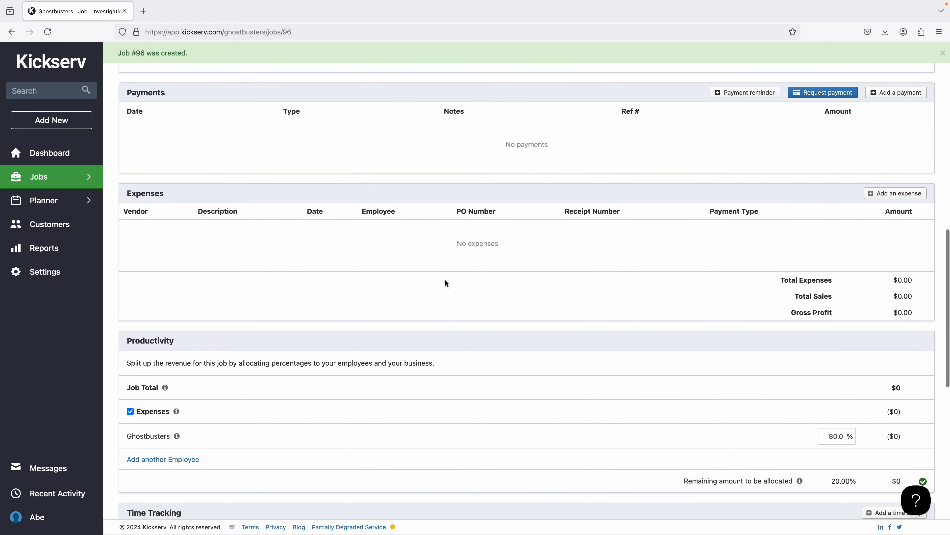
{"action": "scroll", "coordinate": [444, 279], "scroll_direction": "down", "scroll_amount": 4}
{"action": "scroll", "coordinate": [445, 279], "scroll_direction": "down", "scroll_amount": 1}
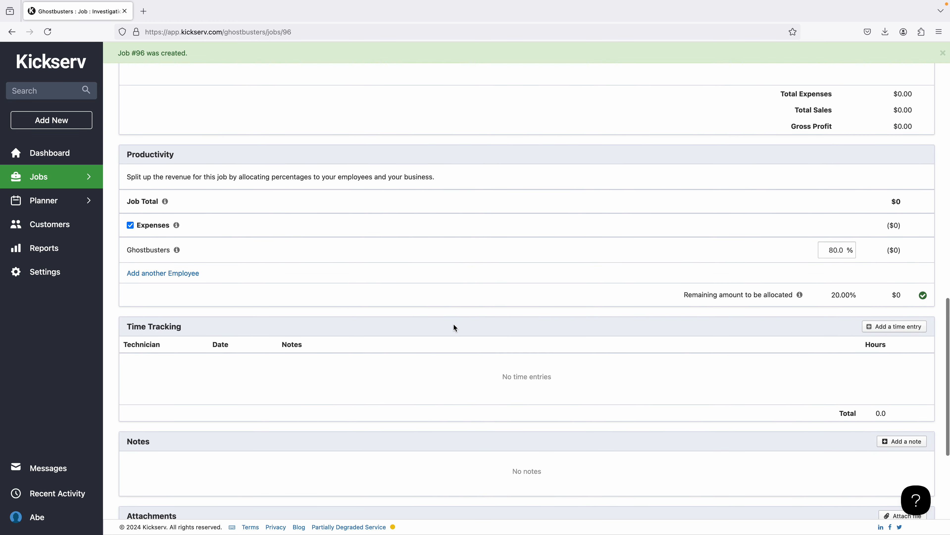
{"action": "scroll", "coordinate": [453, 324], "scroll_direction": "down", "scroll_amount": 5}
{"action": "scroll", "coordinate": [453, 325], "scroll_direction": "up", "scroll_amount": 3}
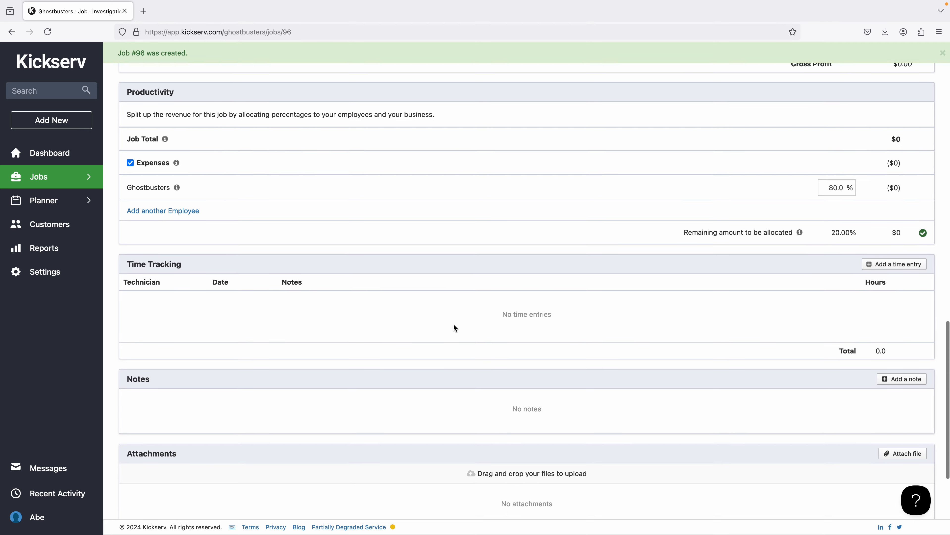
{"action": "scroll", "coordinate": [453, 324], "scroll_direction": "up", "scroll_amount": 20}
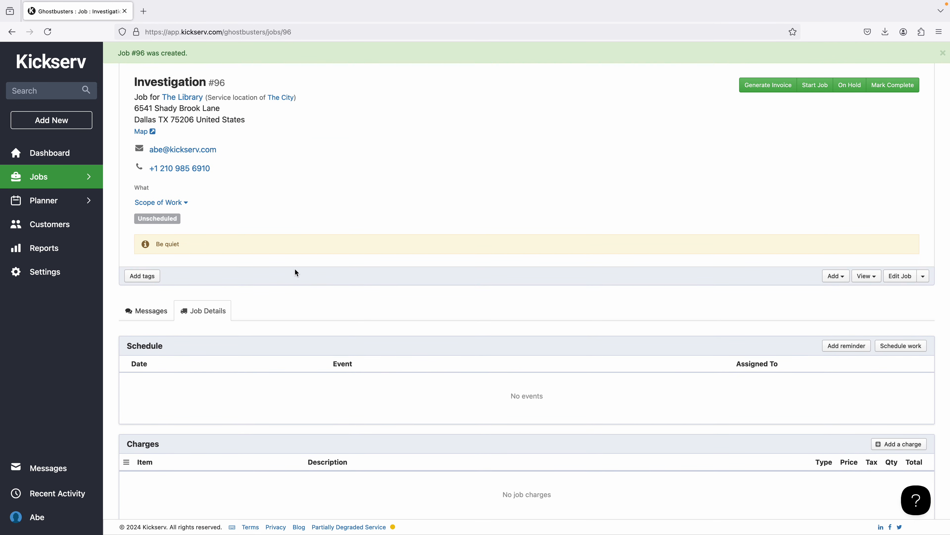
- Open the Resources planner, view the week, and return it to the day view for Dec 13, 2024
{"action": "mouse_move", "coordinate": [44, 204]}
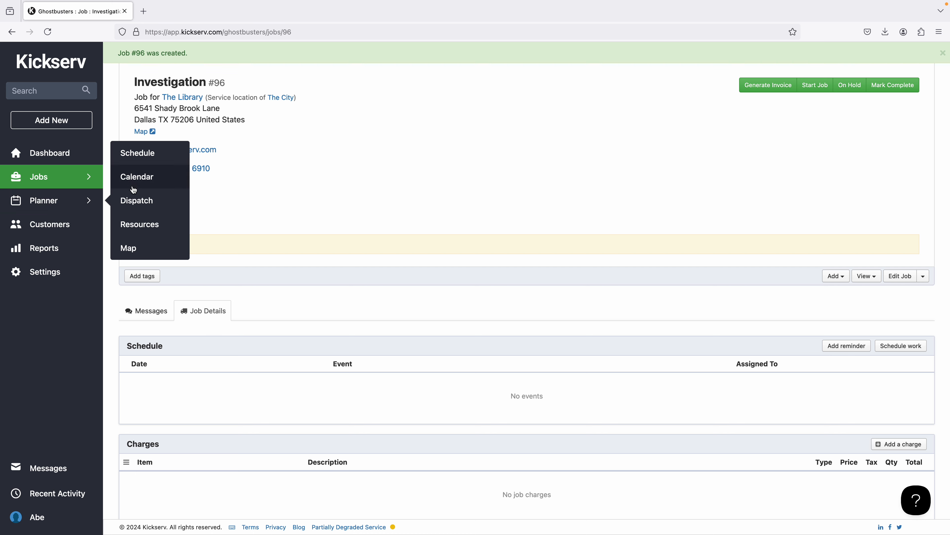
{"action": "left_click", "coordinate": [142, 225]}
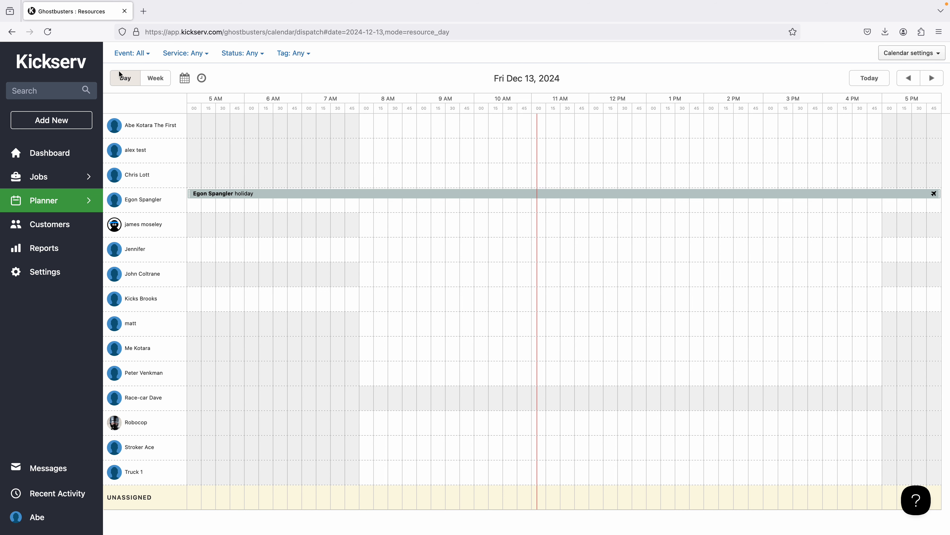
{"action": "left_click", "coordinate": [155, 78]}
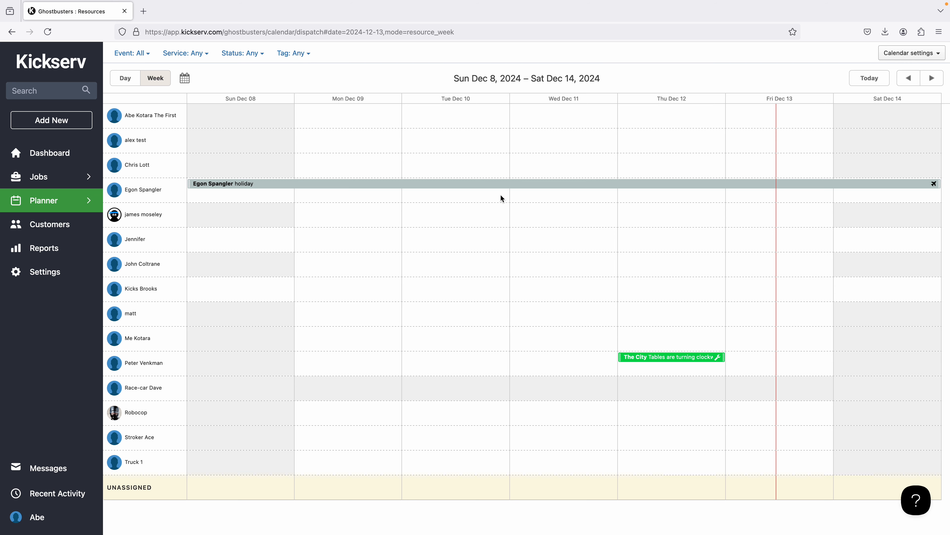
{"action": "left_click", "coordinate": [129, 80]}
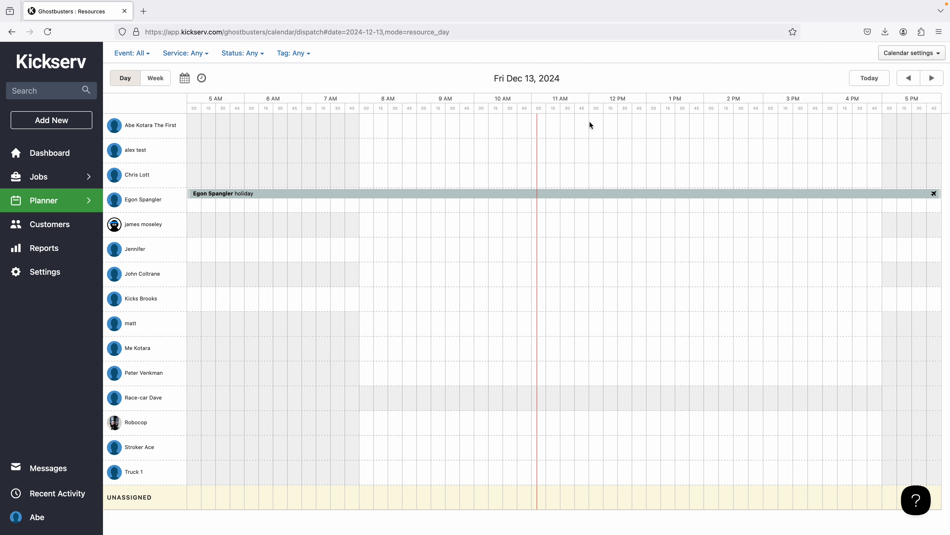
- Block 12:00 PM to 5:00 PM for the first listed employee and link the work event to The Library's existing Investigation job
{"action": "left_click_drag", "start_coordinate": [590, 123], "coordinate": [883, 124]}
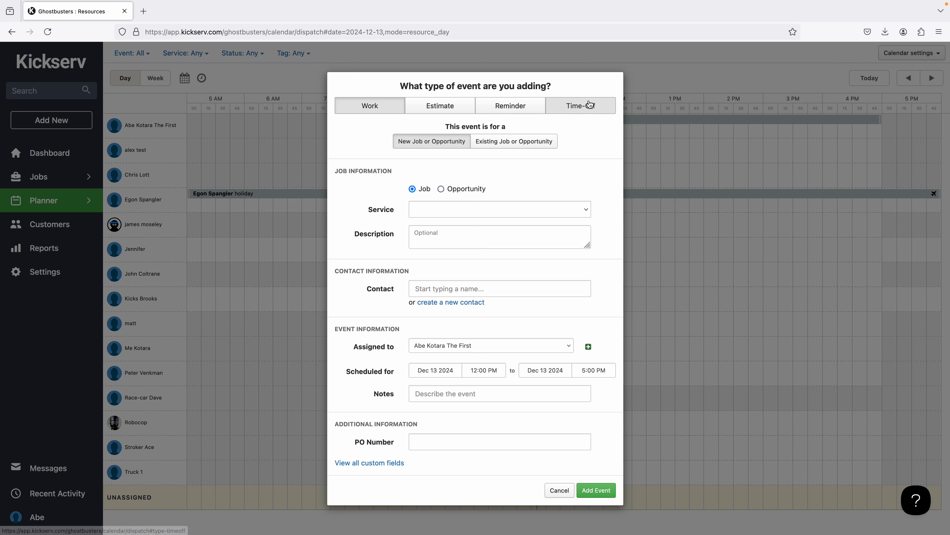
{"action": "left_click", "coordinate": [502, 147]}
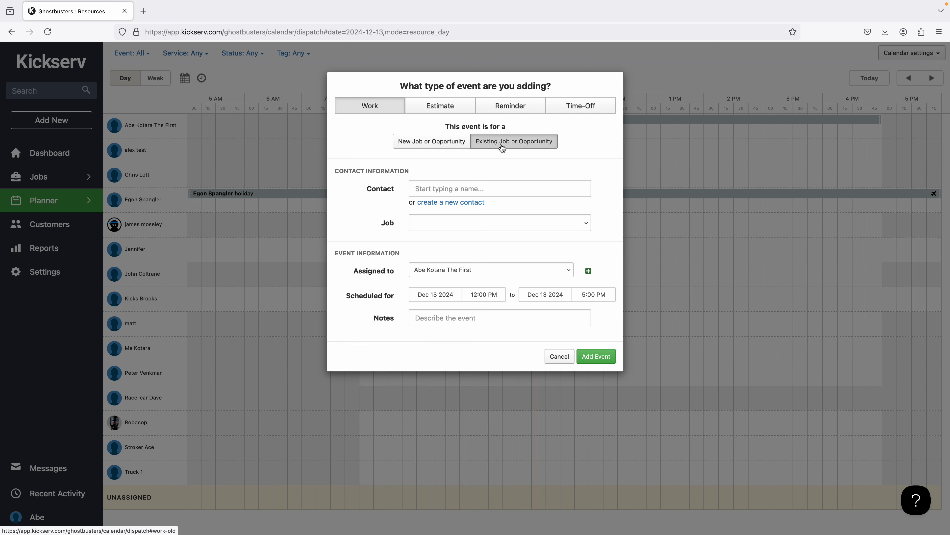
{"action": "left_click", "coordinate": [432, 191]}
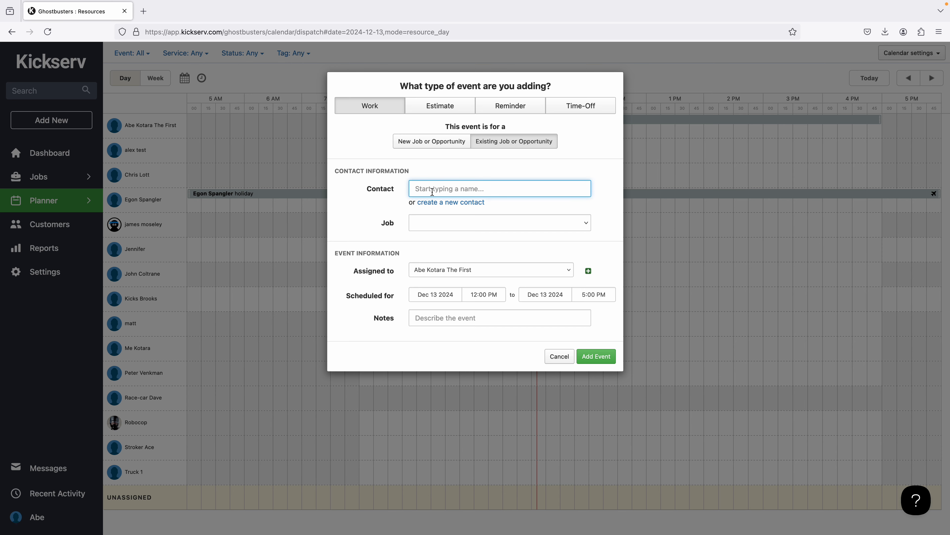
{"action": "type", "text": "Lib"}
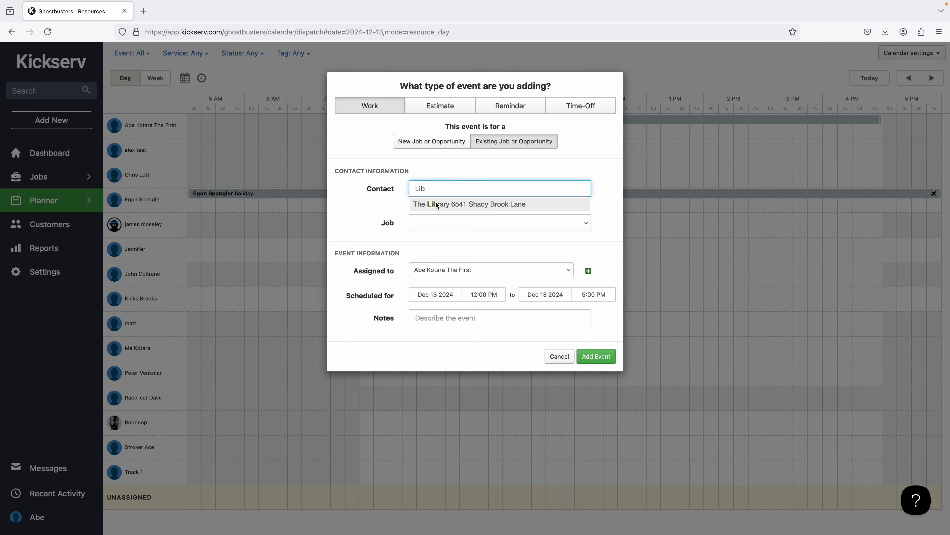
{"action": "left_click", "coordinate": [435, 204]}
{"action": "left_click", "coordinate": [484, 249]}
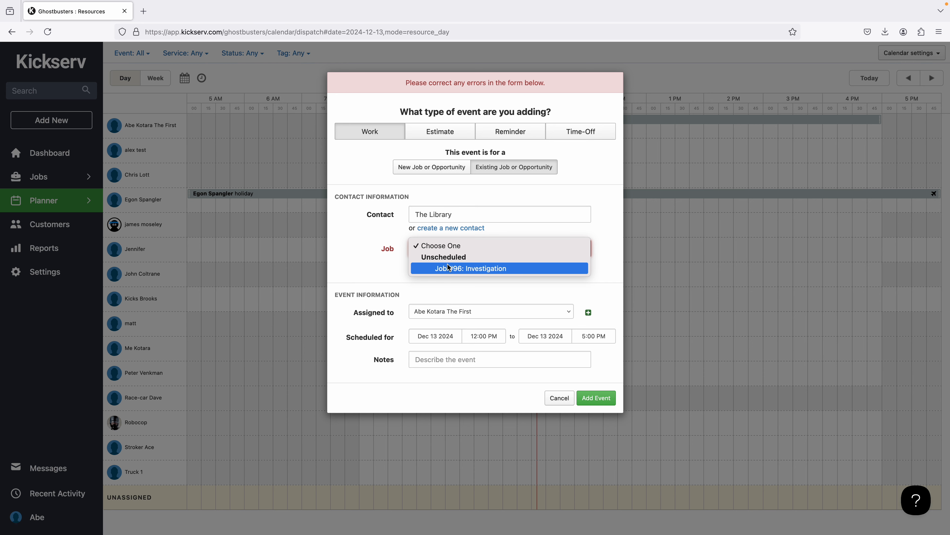
{"action": "left_click", "coordinate": [459, 269]}
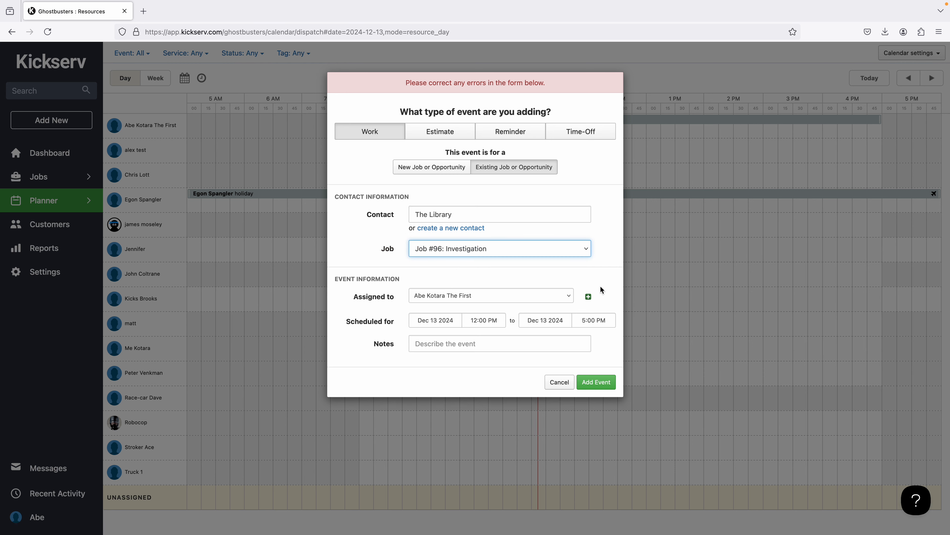
- Assign Robocop as a second employee and add the event to the calendar
{"action": "left_click", "coordinate": [589, 297]}
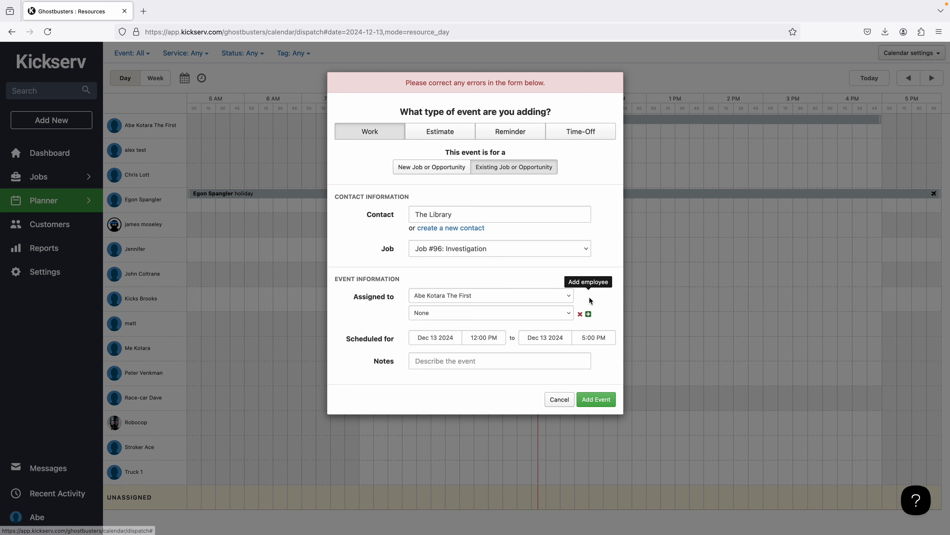
{"action": "left_click", "coordinate": [562, 314]}
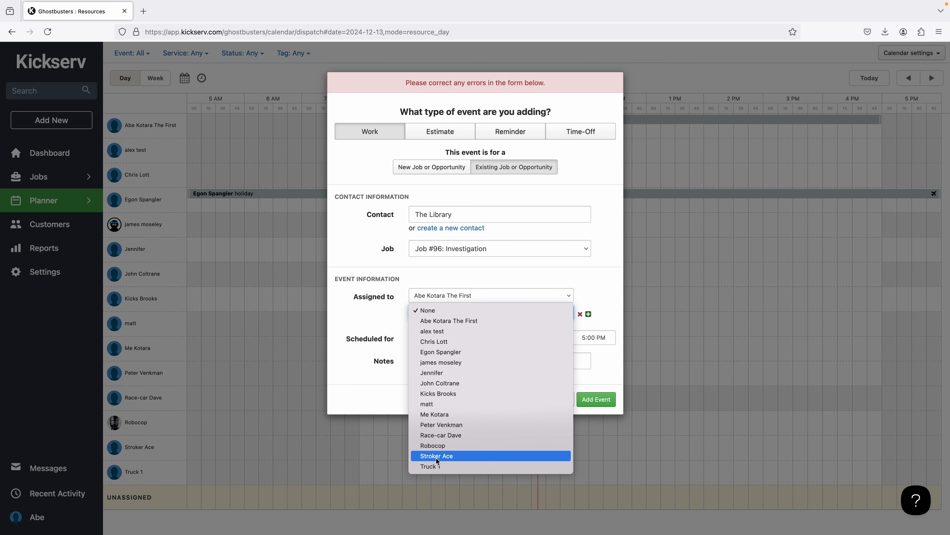
{"action": "left_click", "coordinate": [432, 445]}
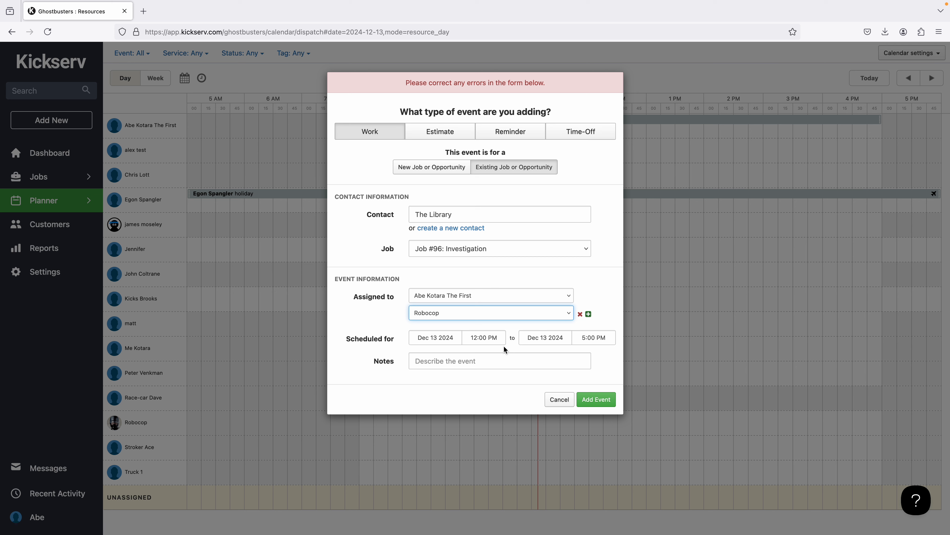
{"action": "left_click", "coordinate": [599, 399]}
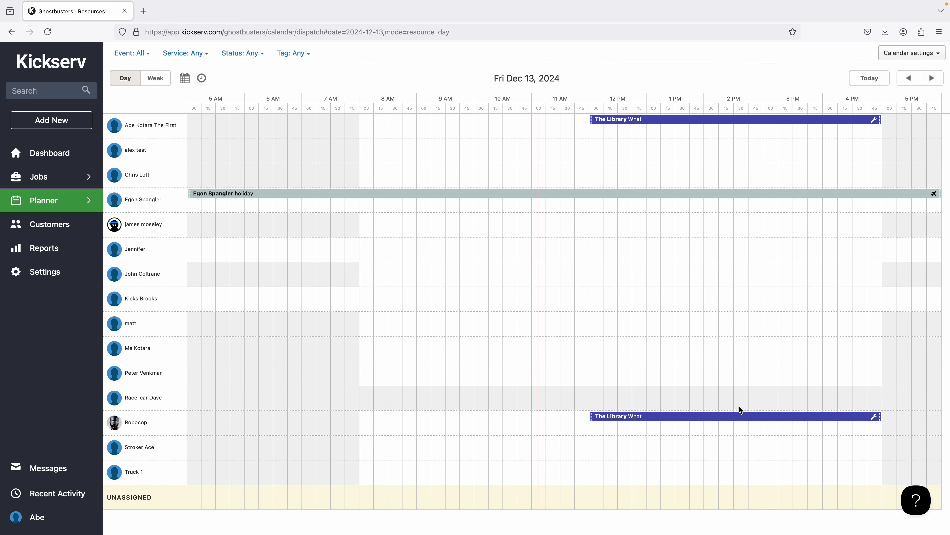
- Move Robocop's event for The Library to the Unassigned row and open the Dispatch planner
{"action": "left_click_drag", "start_coordinate": [724, 416], "coordinate": [721, 495]}
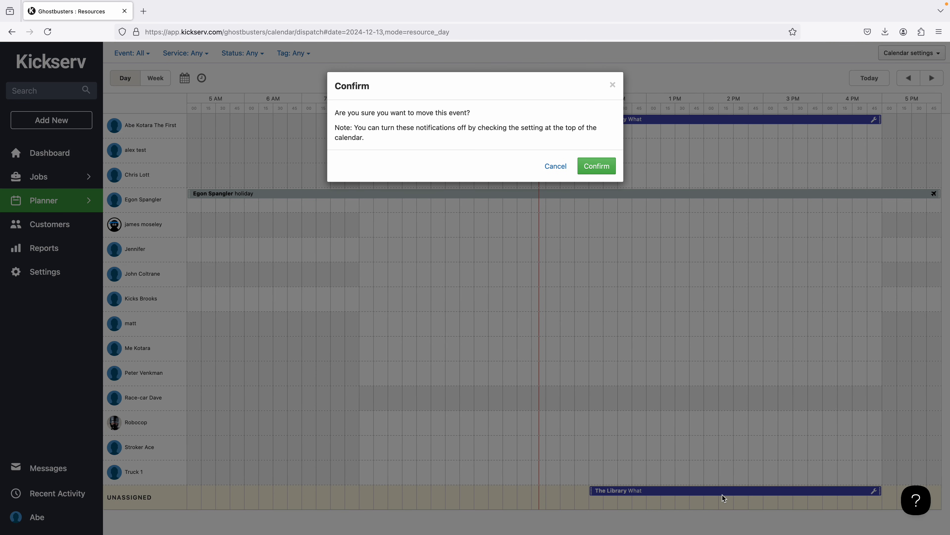
{"action": "left_click", "coordinate": [595, 167]}
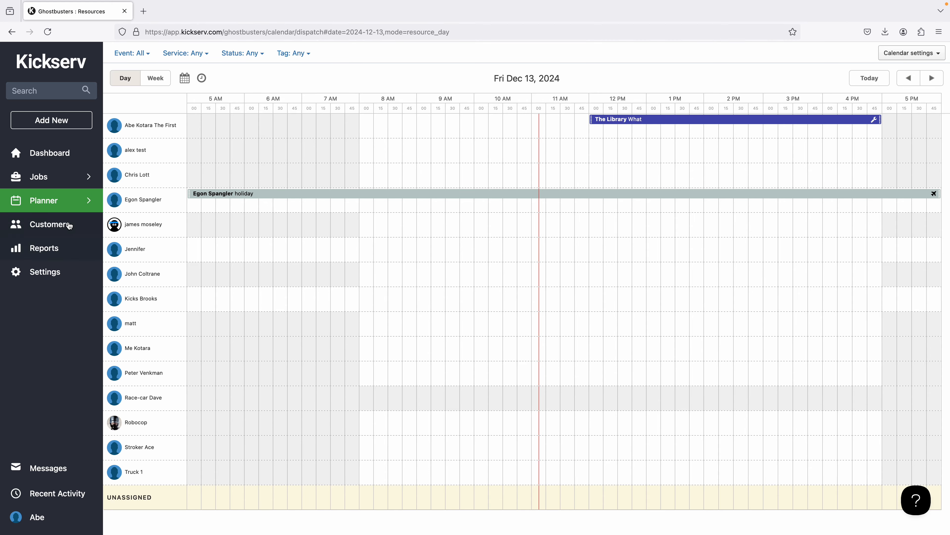
{"action": "mouse_move", "coordinate": [60, 208]}
{"action": "left_click", "coordinate": [132, 207]}
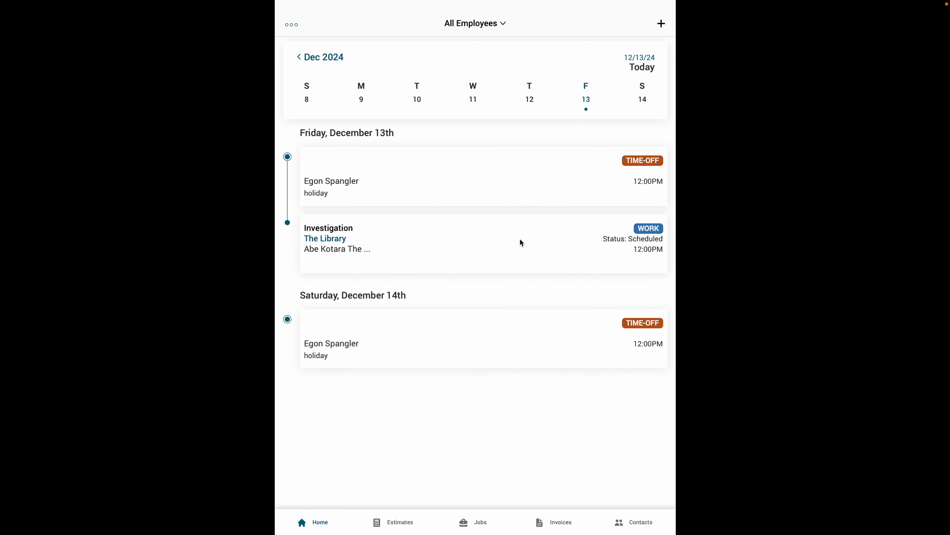
- Notify The Library about the December 13 Investigation visit, and open the follow-up customer message and cancel it without sending
{"action": "left_click_drag", "start_coordinate": [521, 238], "coordinate": [432, 253]}
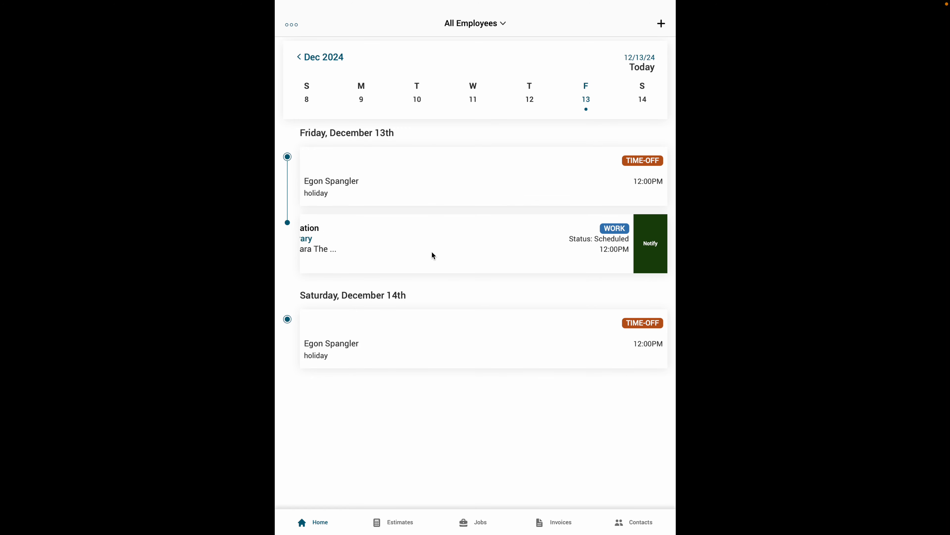
{"action": "left_click", "coordinate": [649, 247]}
{"action": "left_click", "coordinate": [657, 248]}
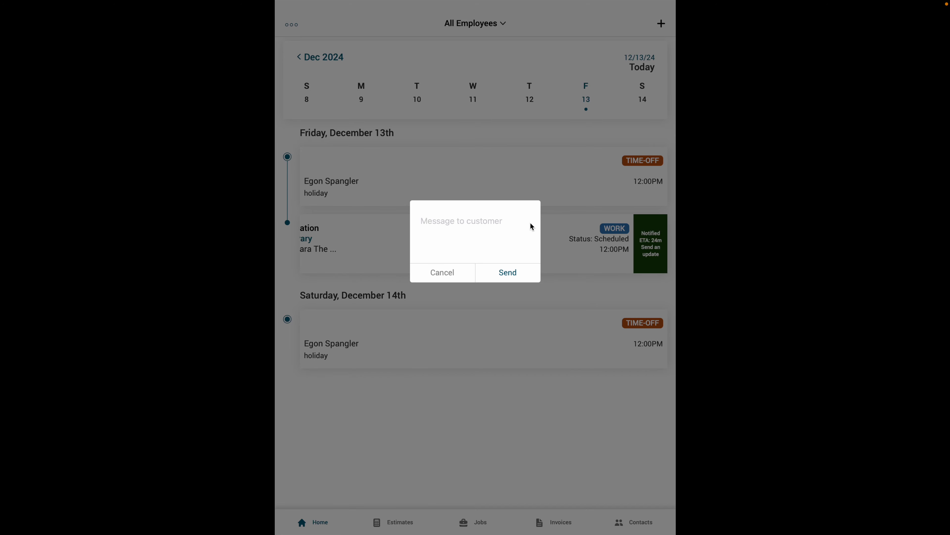
{"action": "left_click", "coordinate": [443, 272]}
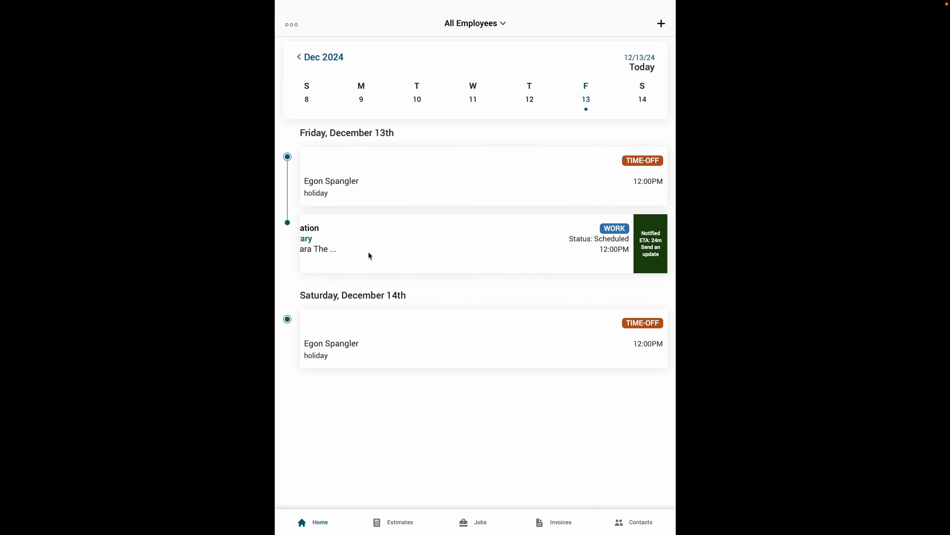
- Open The Library's Investigation job, view its address pins on the enlarged map, and expand the Scope of Work
{"action": "left_click", "coordinate": [395, 260]}
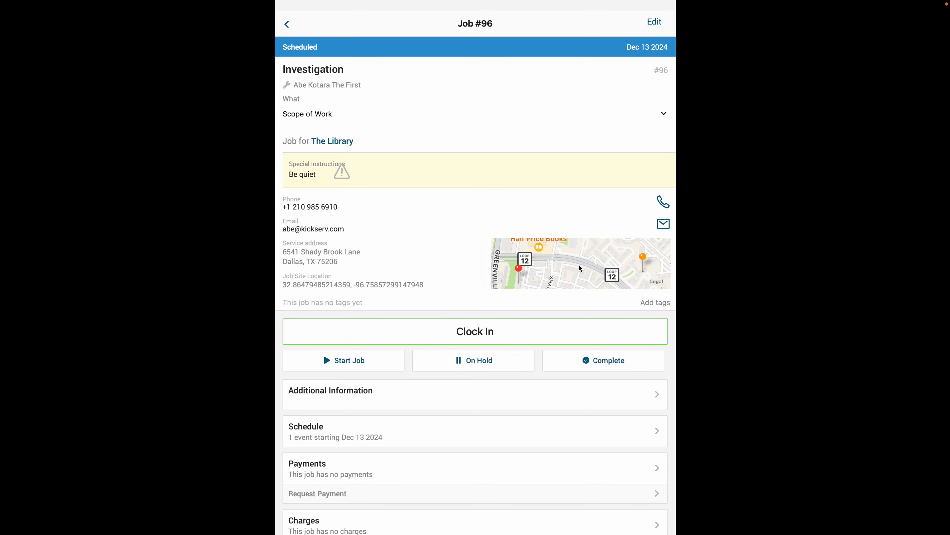
{"action": "left_click", "coordinate": [585, 255]}
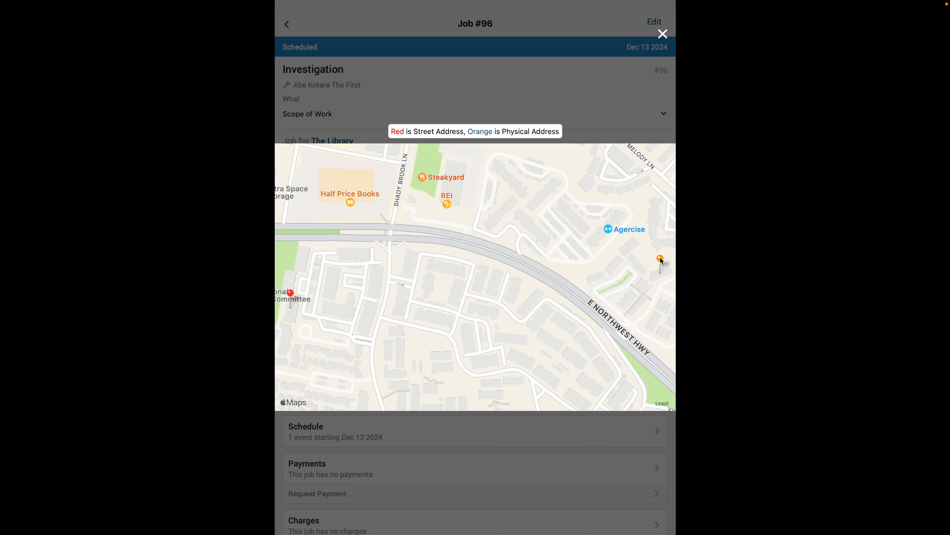
{"action": "left_click", "coordinate": [661, 37]}
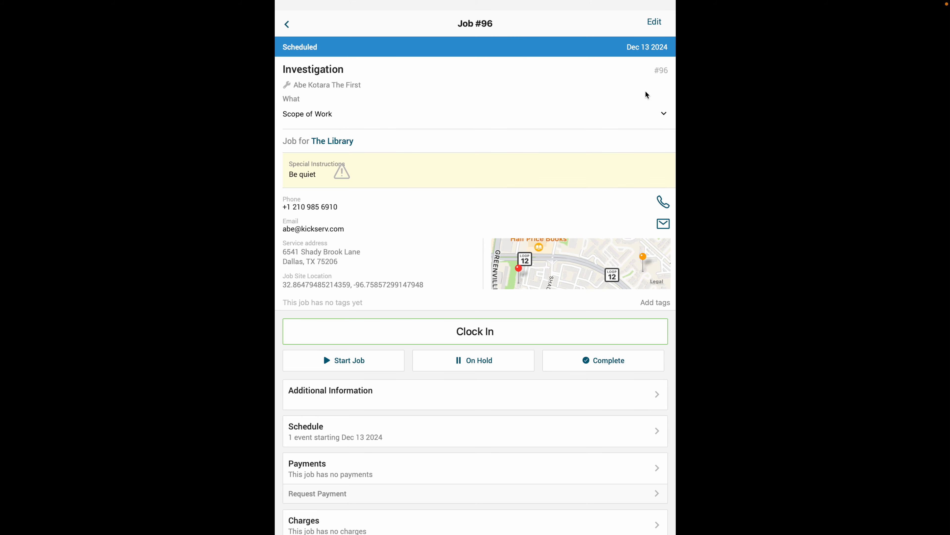
{"action": "left_click", "coordinate": [666, 115]}
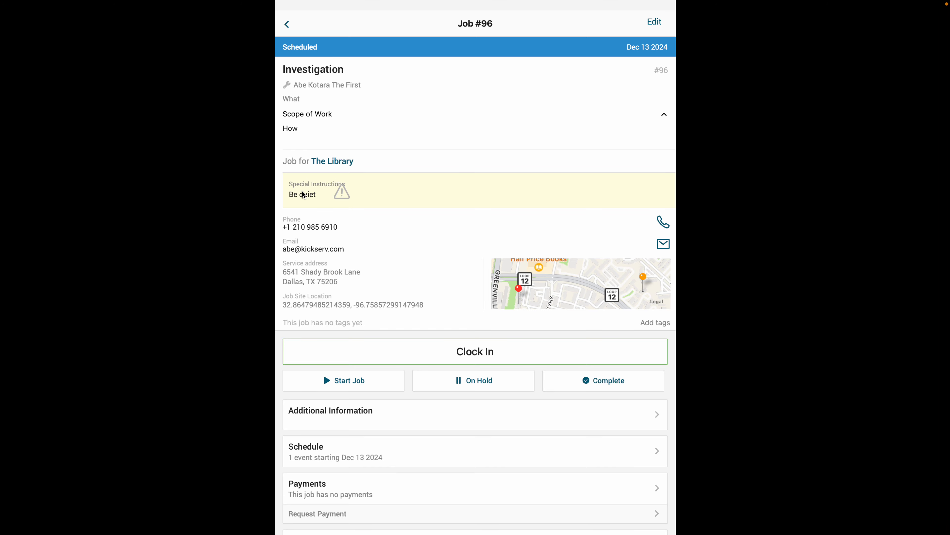
- Clock in to The Library's Investigation job and confirm the clock-in
{"action": "scroll", "coordinate": [428, 233], "scroll_direction": "down", "scroll_amount": 2}
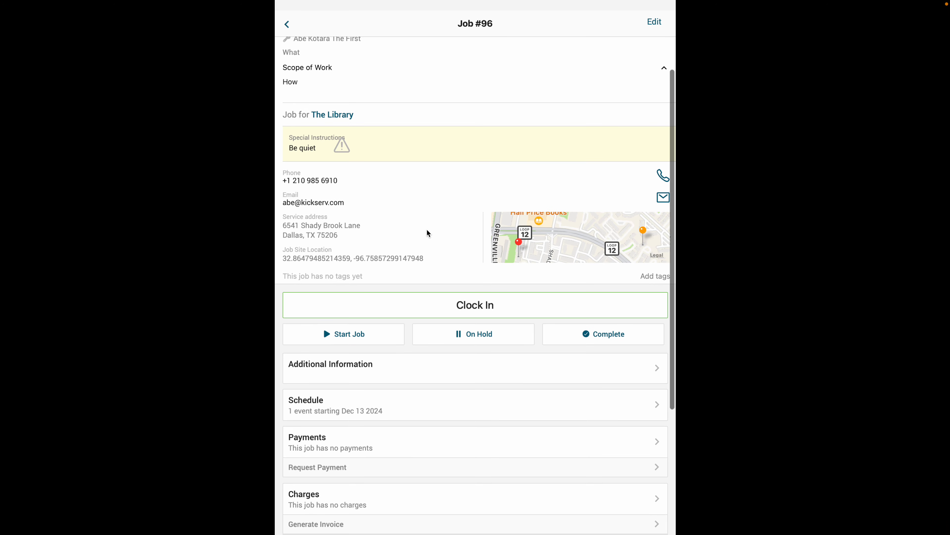
{"action": "scroll", "coordinate": [428, 234], "scroll_direction": "down", "scroll_amount": 3}
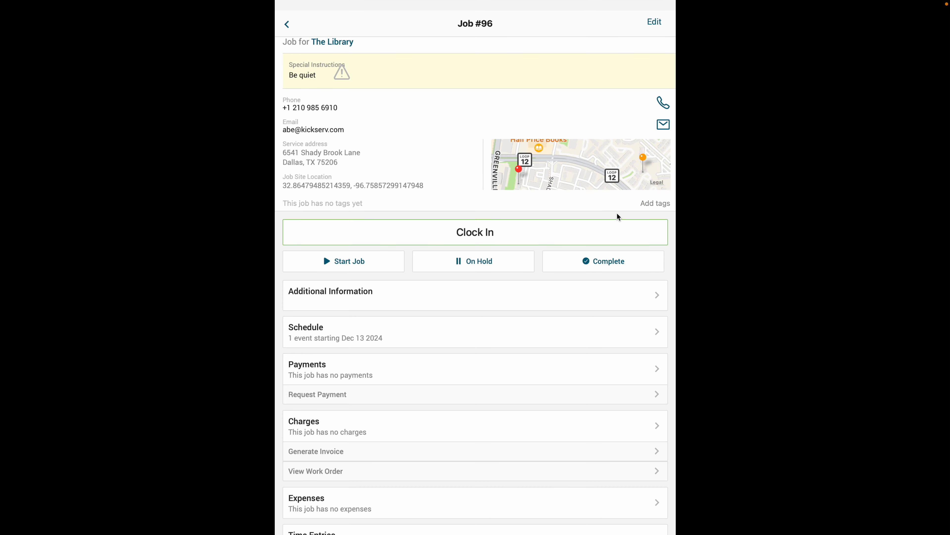
{"action": "left_click", "coordinate": [430, 233]}
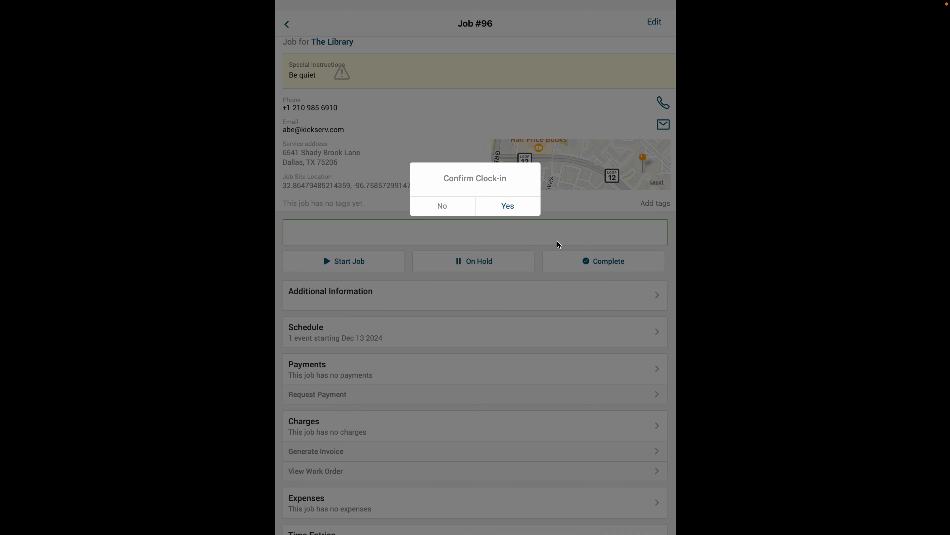
{"action": "left_click", "coordinate": [507, 206]}
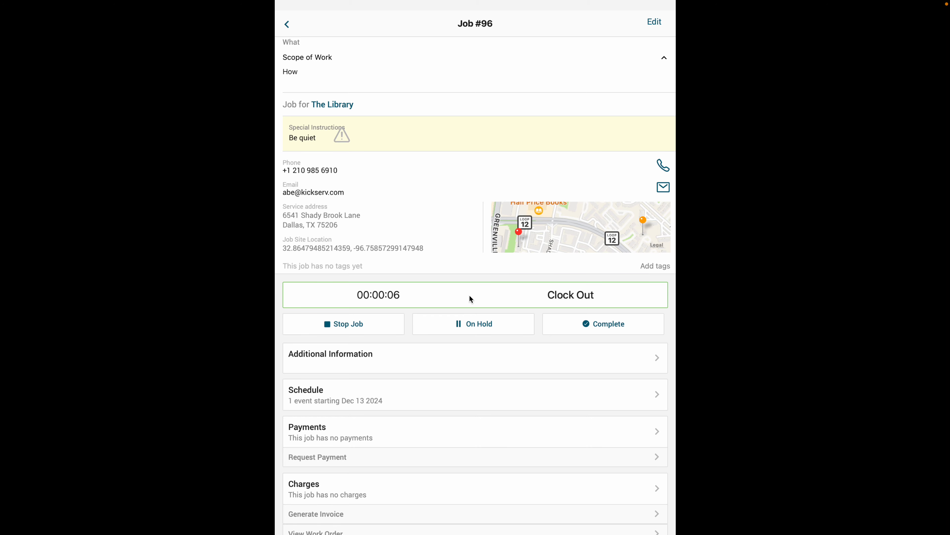
- Choose Green for the Slime? custom field in the job's additional information and return to the job without updating
{"action": "scroll", "coordinate": [470, 298], "scroll_direction": "down", "scroll_amount": 3}
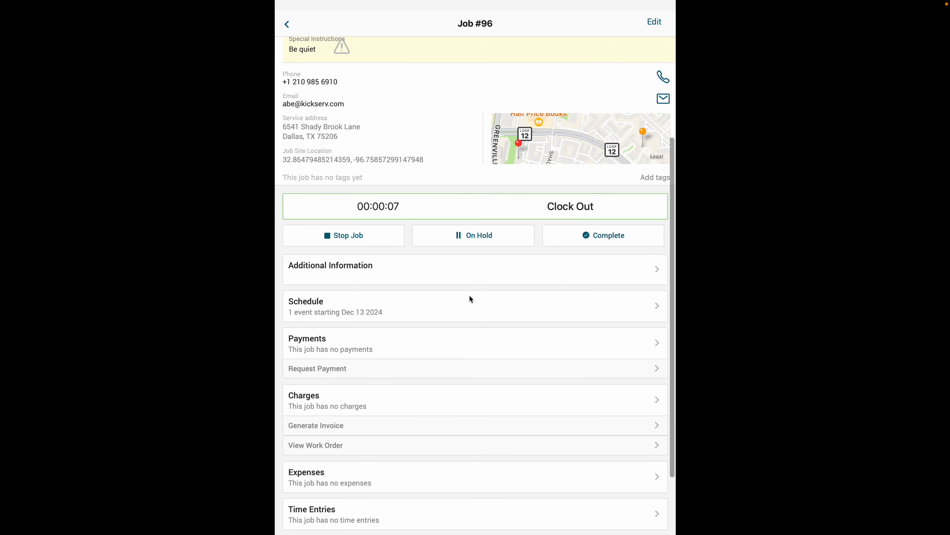
{"action": "left_click", "coordinate": [403, 266]}
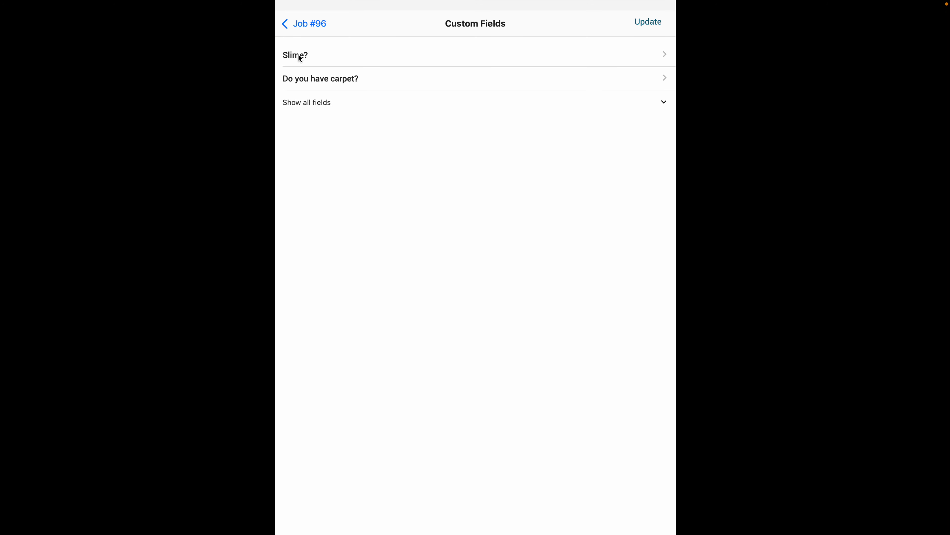
{"action": "left_click", "coordinate": [333, 53]}
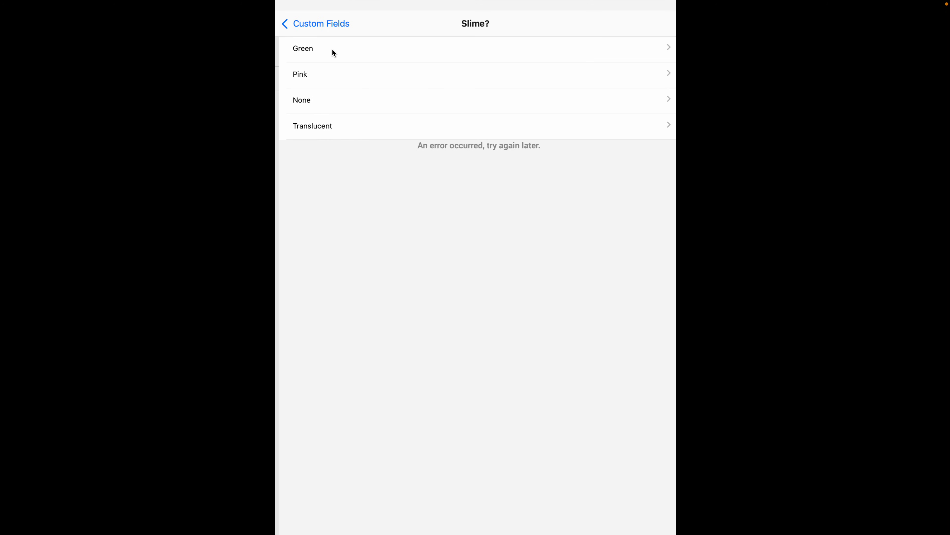
{"action": "left_click", "coordinate": [318, 44]}
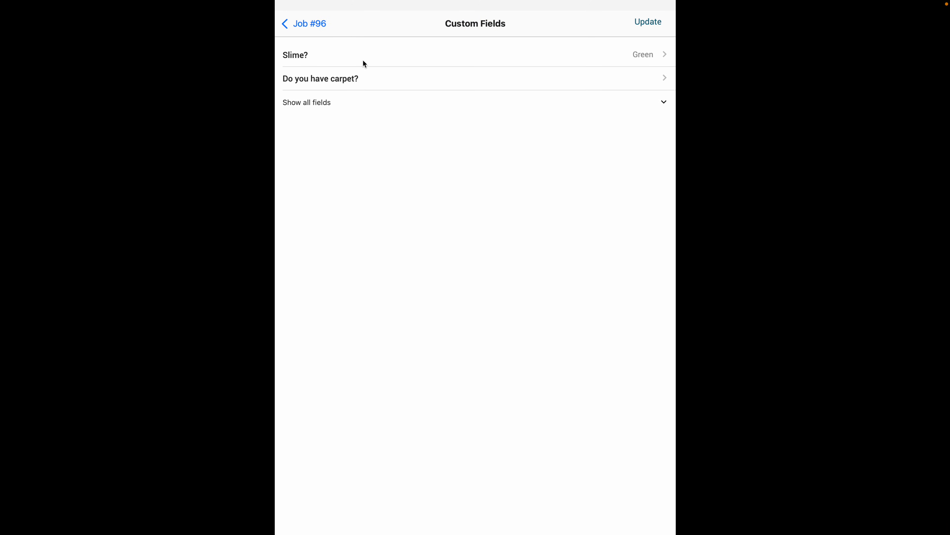
{"action": "left_click", "coordinate": [313, 24]}
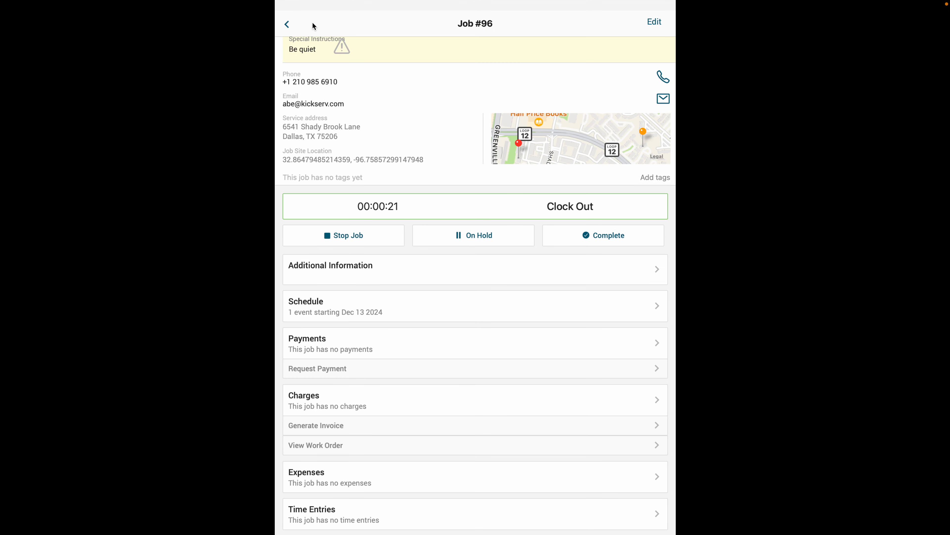
- View the Investigation job's schedule and return to the job details
{"action": "scroll", "coordinate": [429, 363], "scroll_direction": "down", "scroll_amount": 1}
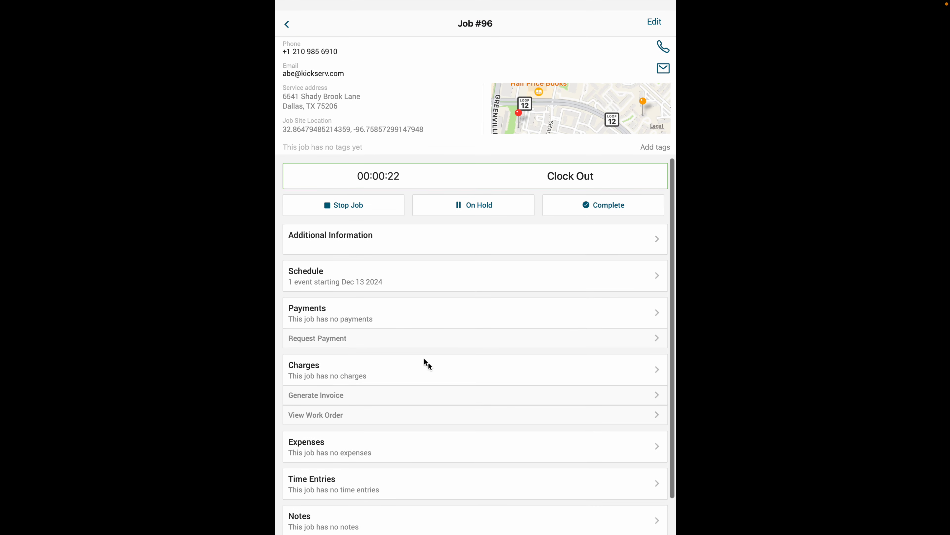
{"action": "left_click", "coordinate": [425, 276]}
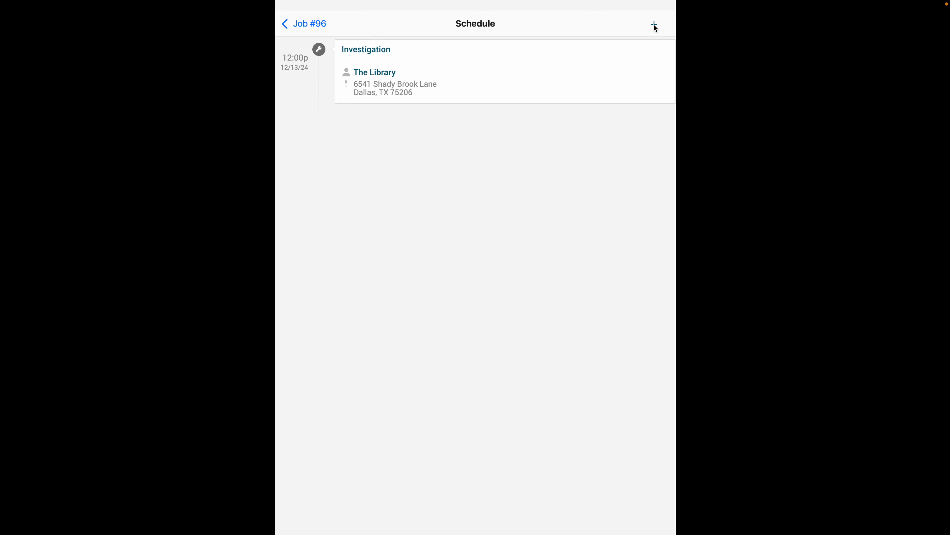
{"action": "left_click", "coordinate": [299, 25]}
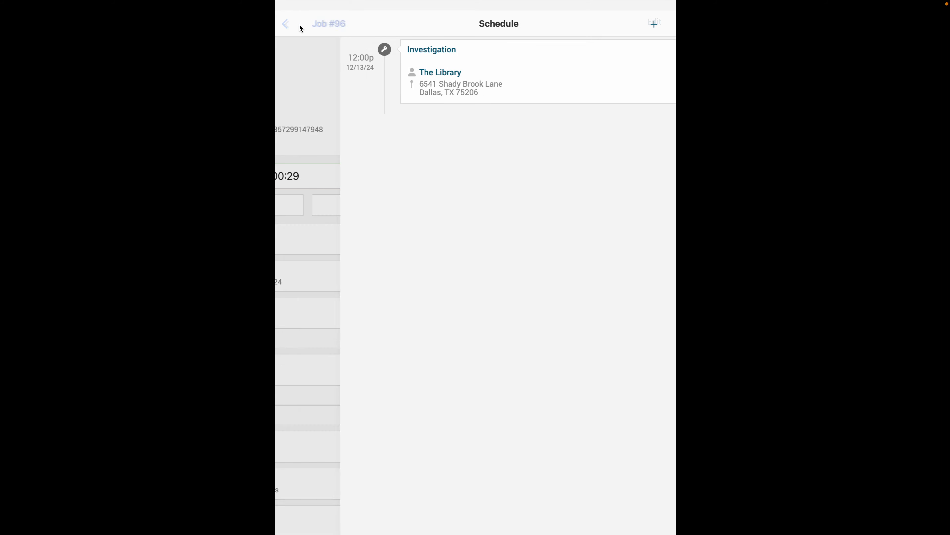
- Add a Removal Fee charge of $2,500.00 with quantity 1 to the job, save it, and return to the job details
{"action": "scroll", "coordinate": [467, 241], "scroll_direction": "down", "scroll_amount": 2}
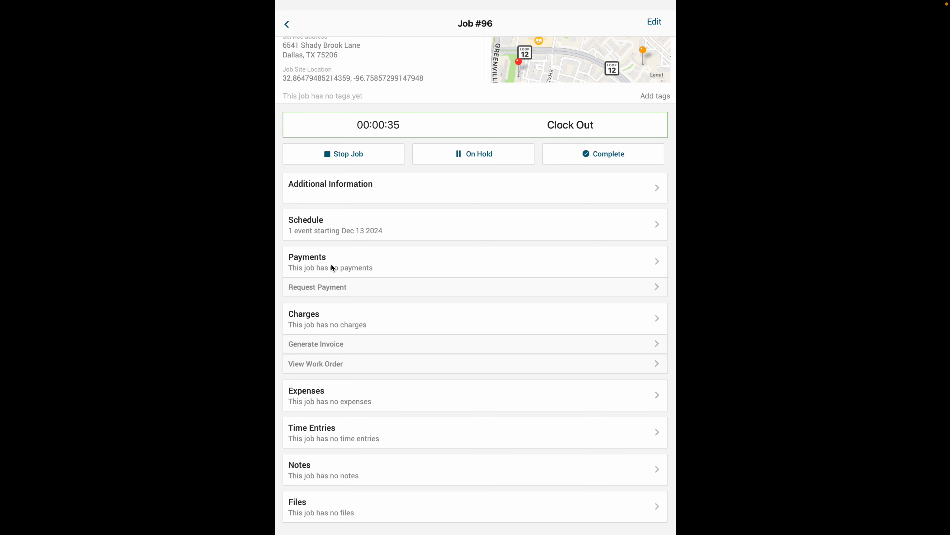
{"action": "scroll", "coordinate": [331, 263], "scroll_direction": "down", "scroll_amount": 1}
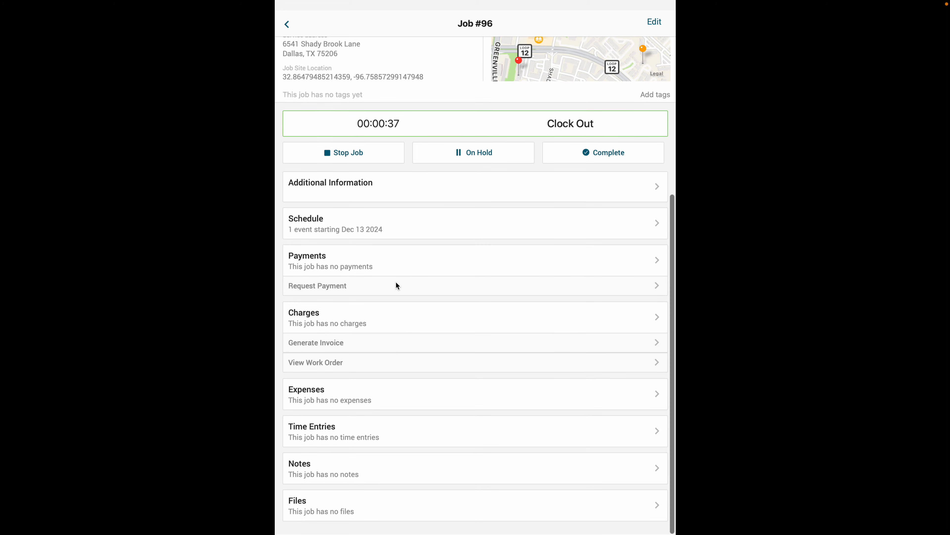
{"action": "left_click", "coordinate": [324, 324]}
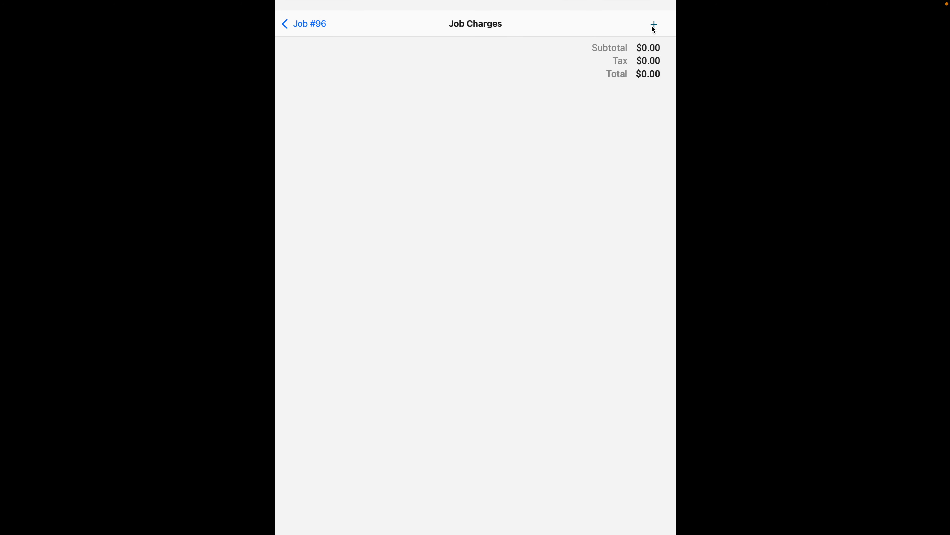
{"action": "left_click", "coordinate": [653, 25]}
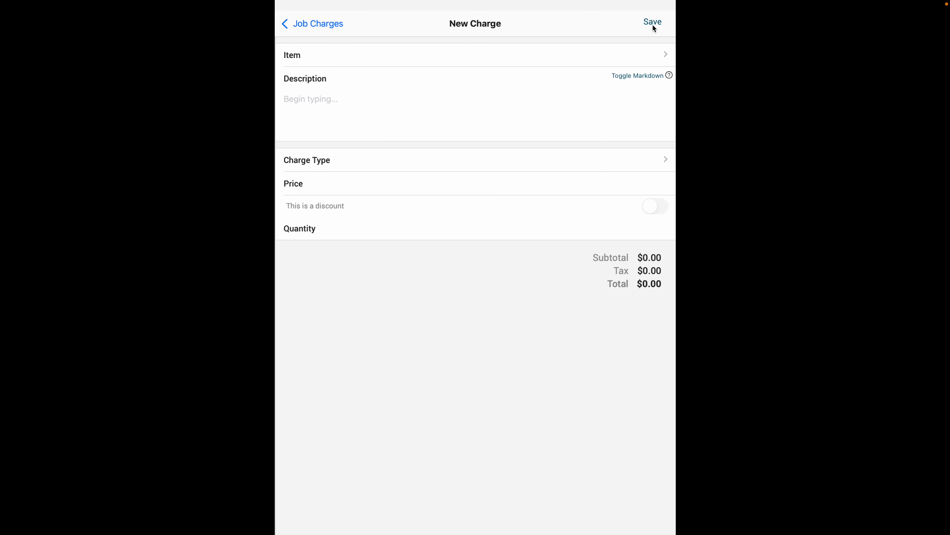
{"action": "left_click", "coordinate": [542, 58]}
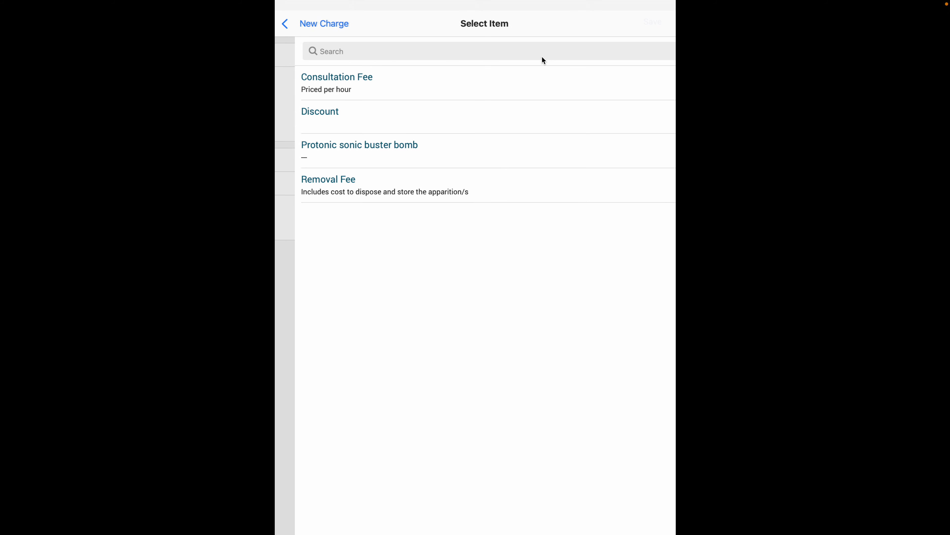
{"action": "left_click", "coordinate": [308, 191]}
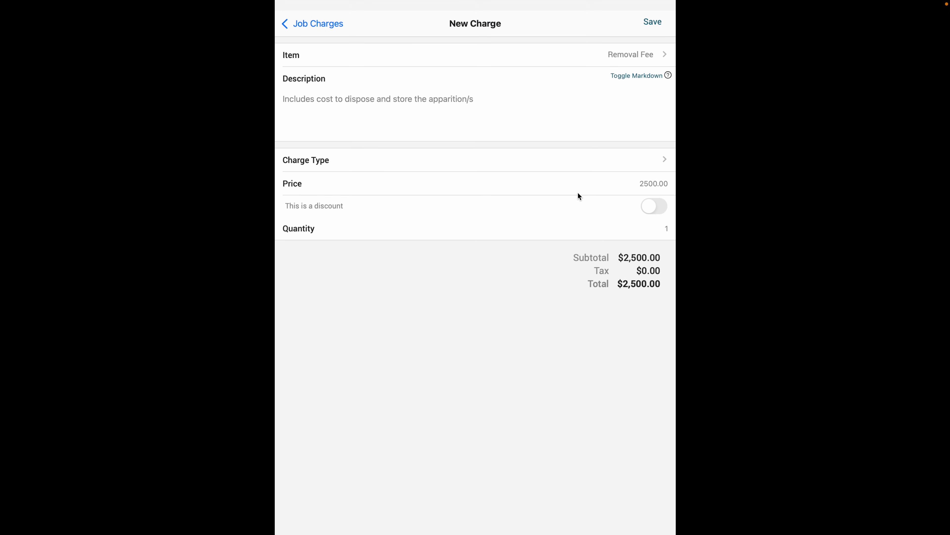
{"action": "left_click", "coordinate": [655, 22]}
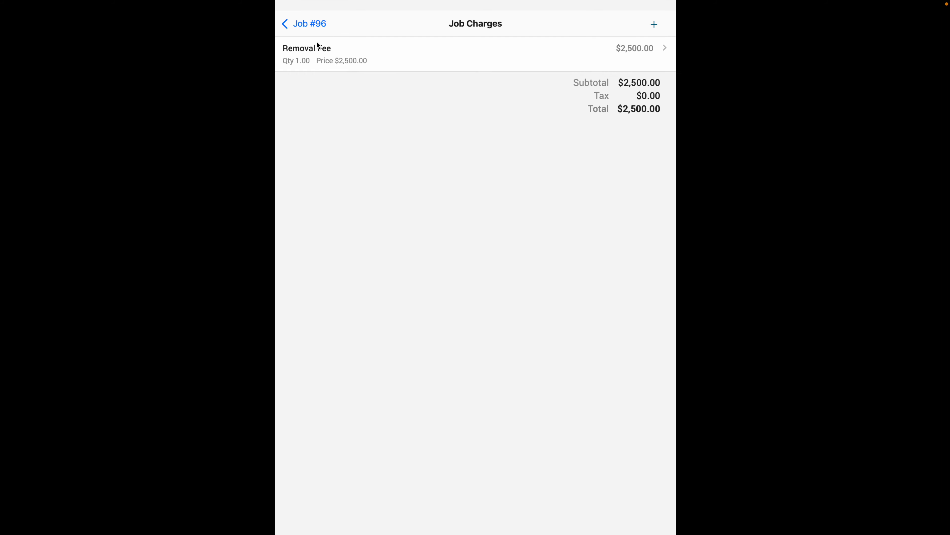
{"action": "left_click", "coordinate": [306, 33]}
- Examine the fields of a new expense for the job and return to the job details without saving
{"action": "scroll", "coordinate": [471, 346], "scroll_direction": "down", "scroll_amount": 2}
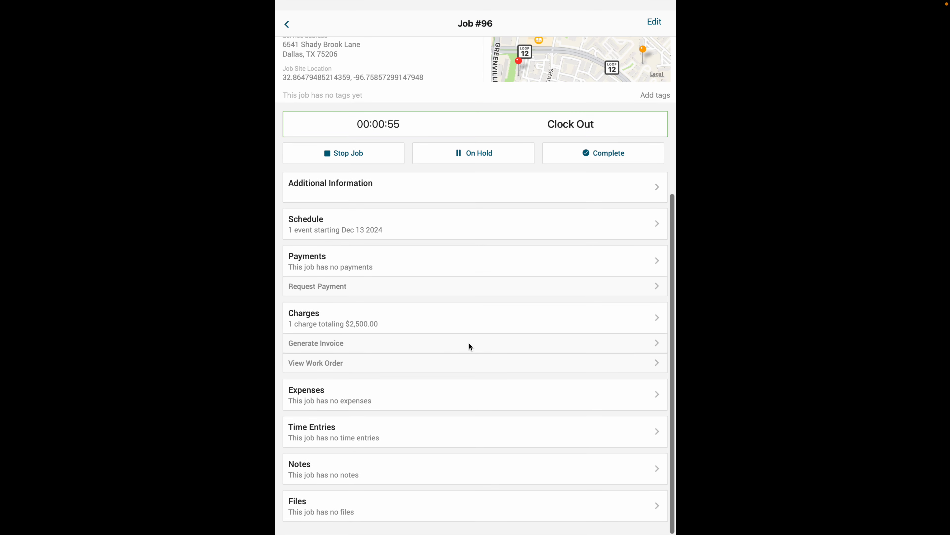
{"action": "left_click", "coordinate": [350, 405]}
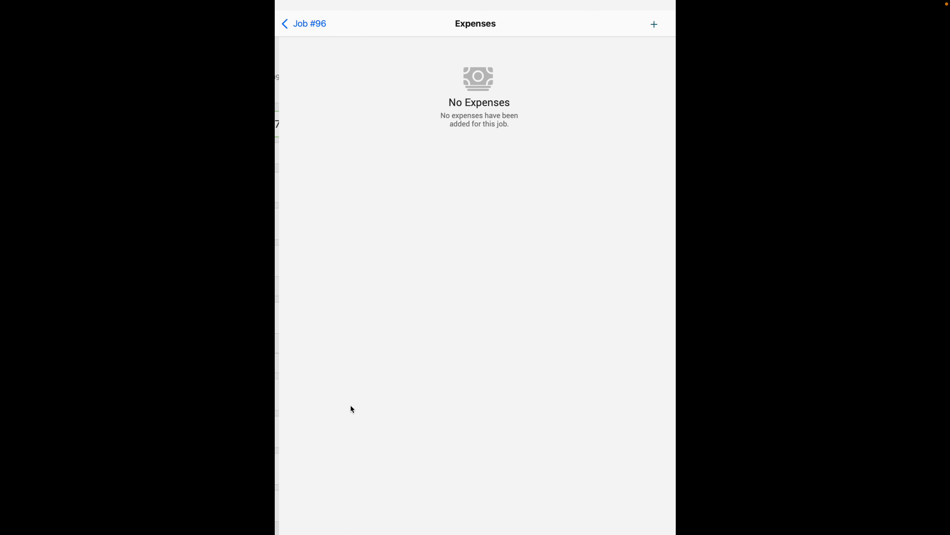
{"action": "left_click", "coordinate": [653, 25]}
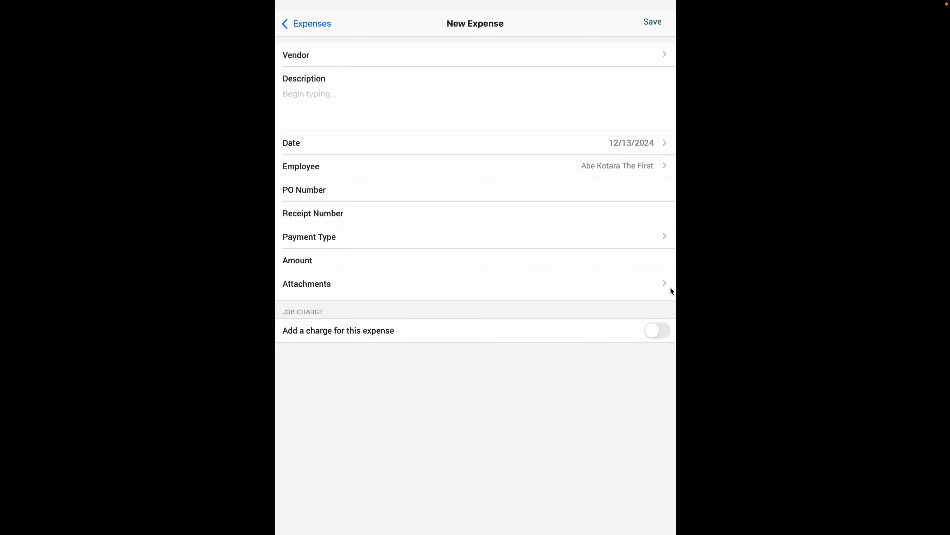
{"action": "left_click", "coordinate": [294, 24]}
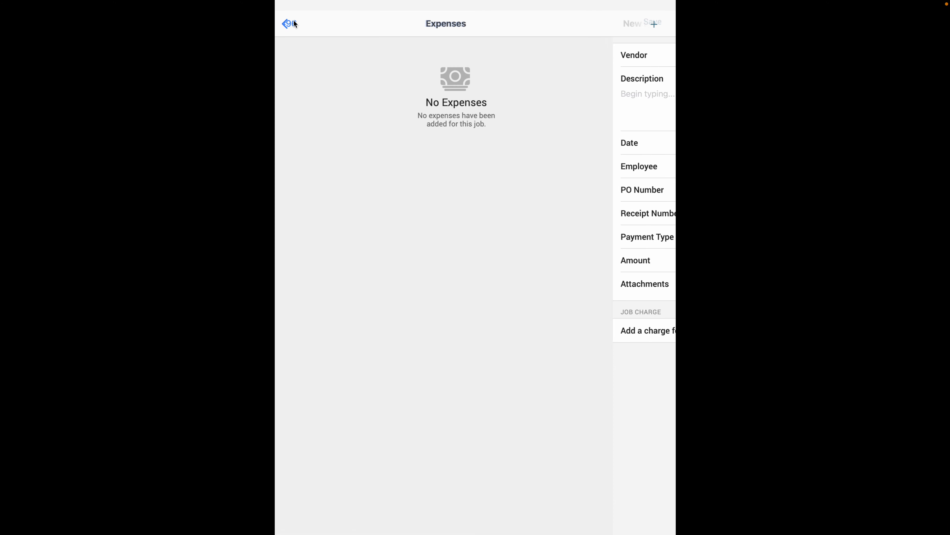
{"action": "left_click", "coordinate": [287, 22]}
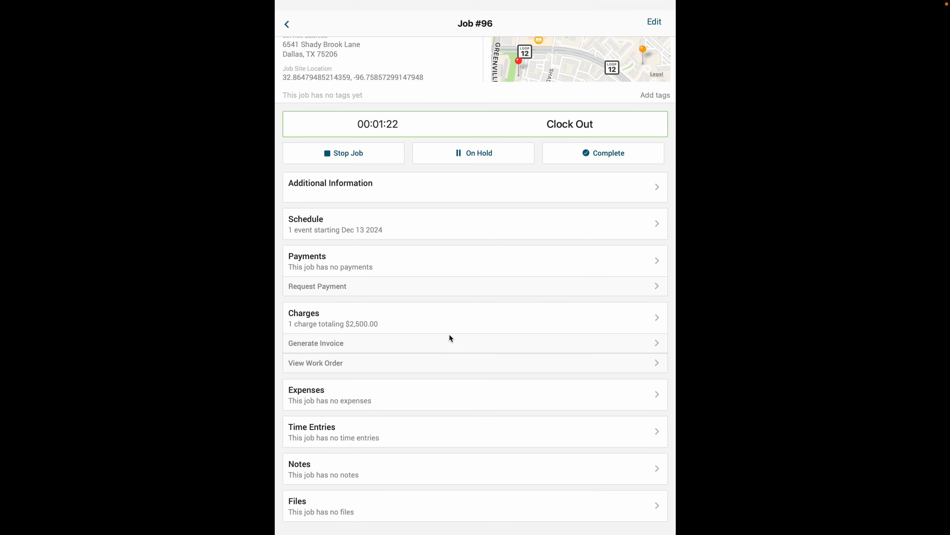
- Add a note reading "Test" to the job, save it, and return to the job details
{"action": "left_click", "coordinate": [360, 479]}
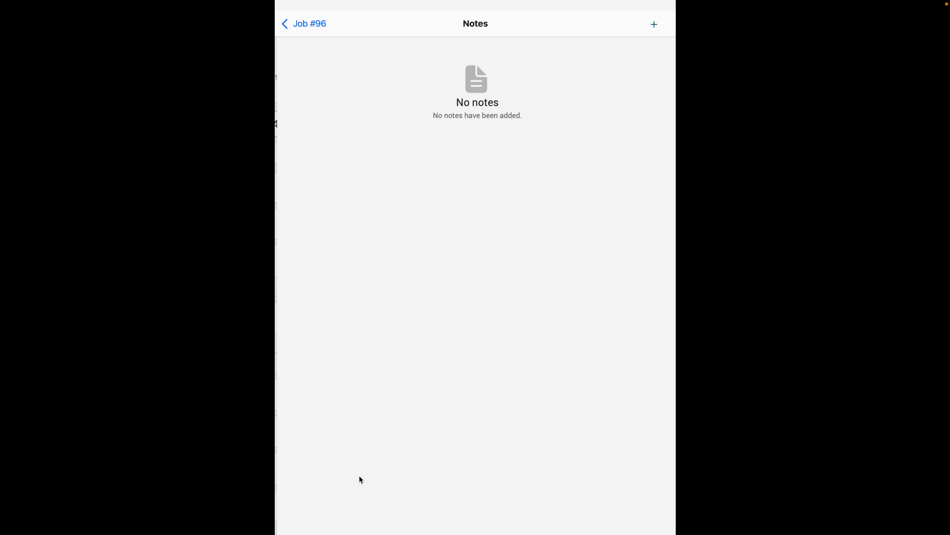
{"action": "left_click", "coordinate": [654, 24]}
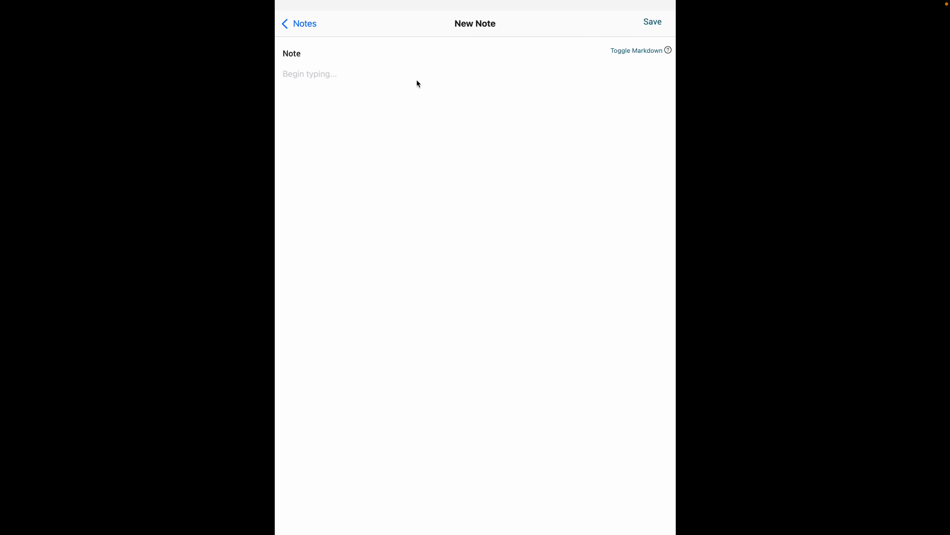
{"action": "type", "text": "Test"}
{"action": "left_click", "coordinate": [647, 22]}
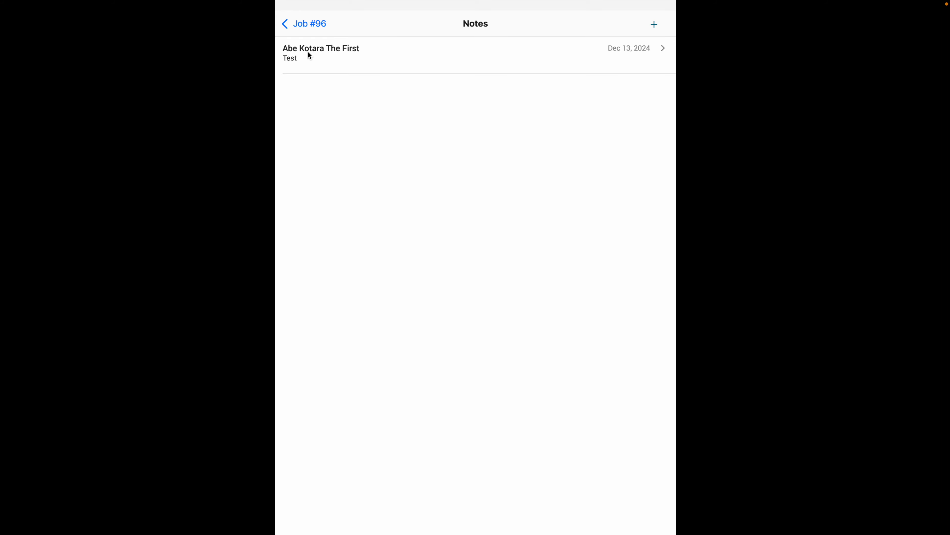
{"action": "left_click", "coordinate": [314, 24]}
{"action": "scroll", "coordinate": [432, 193], "scroll_direction": "down", "scroll_amount": 1}
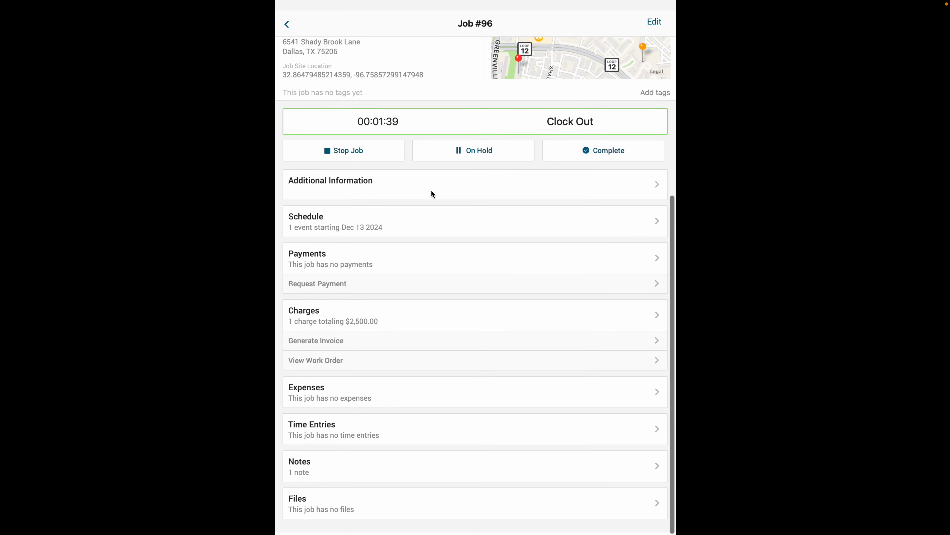
- View the job's file attachments and return to the job details
{"action": "left_click", "coordinate": [364, 509]}
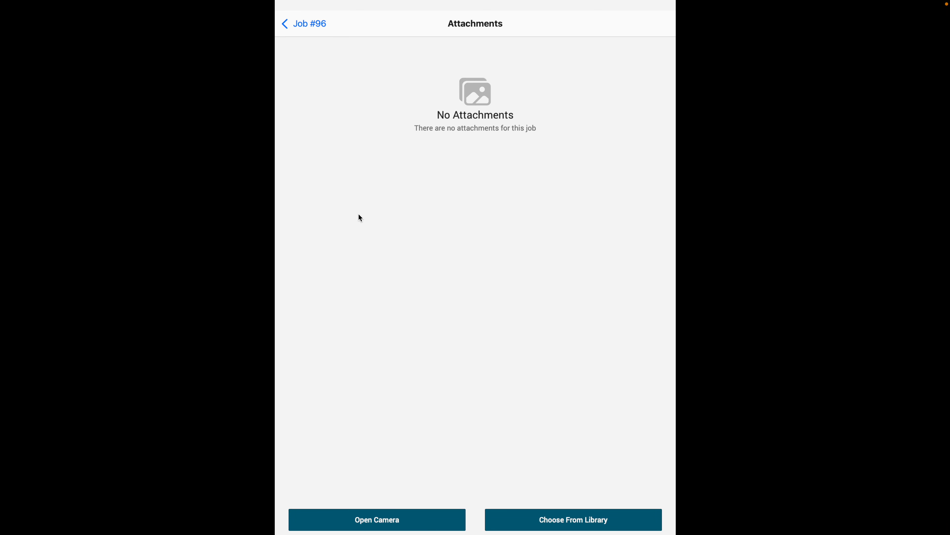
{"action": "left_click", "coordinate": [308, 31]}
{"action": "scroll", "coordinate": [451, 302], "scroll_direction": "down", "scroll_amount": 1}
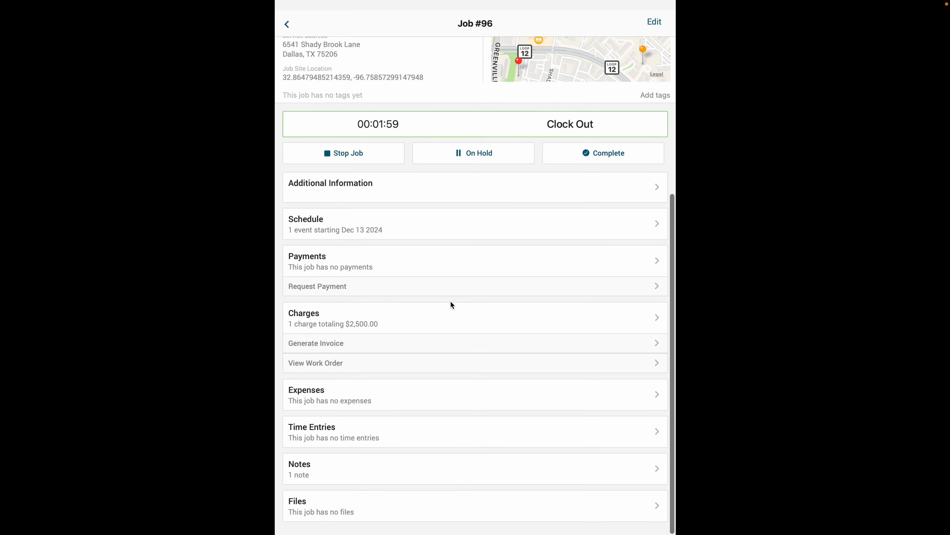
- Clock out of the job, saving the time without adding a charge for the time entry, and mark the job complete
{"action": "left_click", "coordinate": [559, 129]}
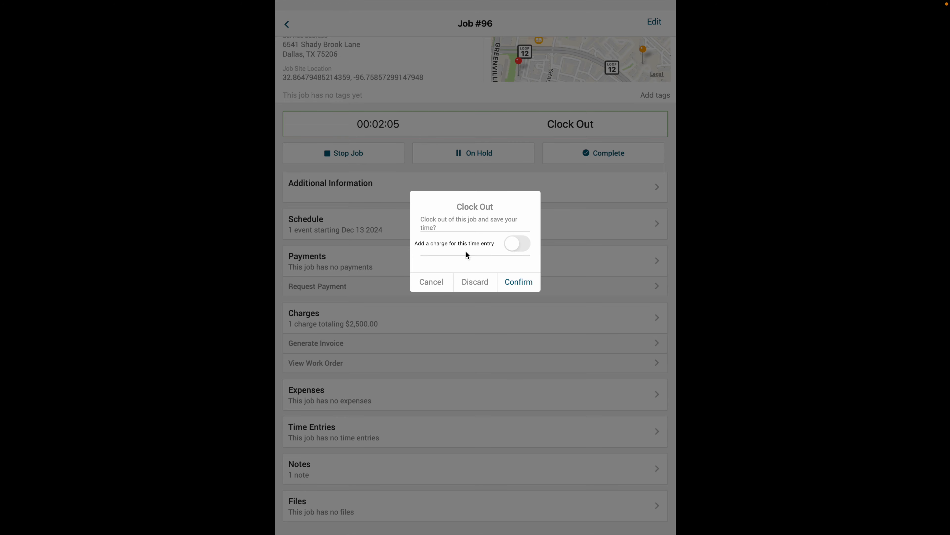
{"action": "left_click", "coordinate": [524, 283]}
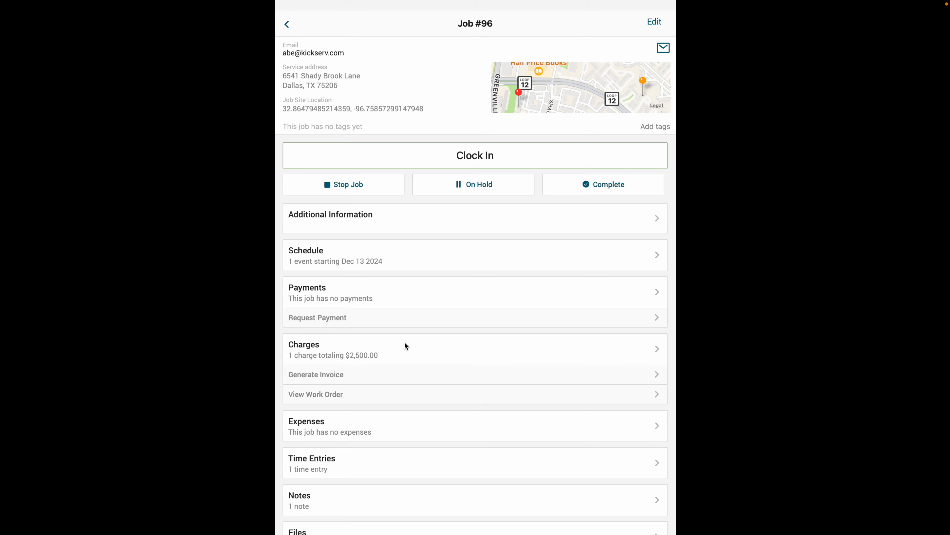
{"action": "scroll", "coordinate": [405, 342], "scroll_direction": "up", "scroll_amount": 5}
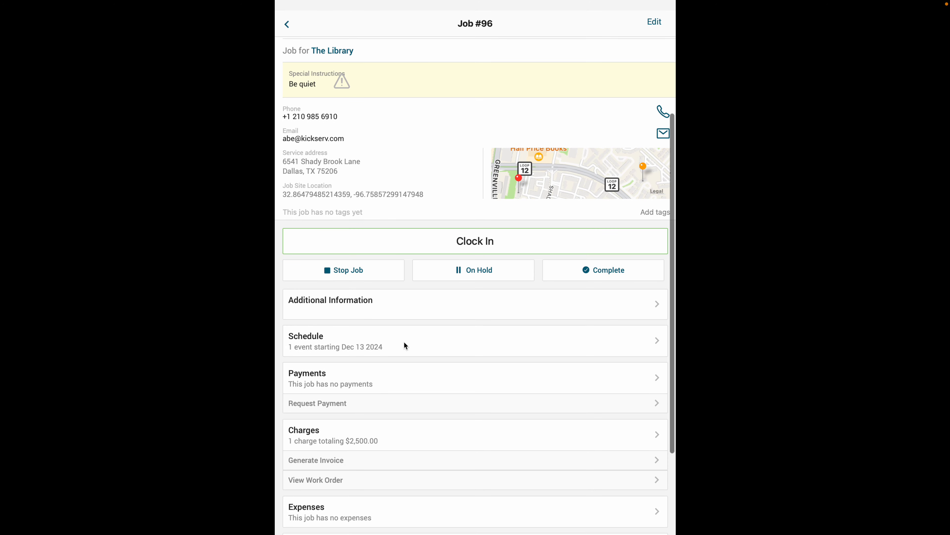
{"action": "scroll", "coordinate": [404, 340], "scroll_direction": "down", "scroll_amount": 2}
{"action": "left_click", "coordinate": [615, 298]}
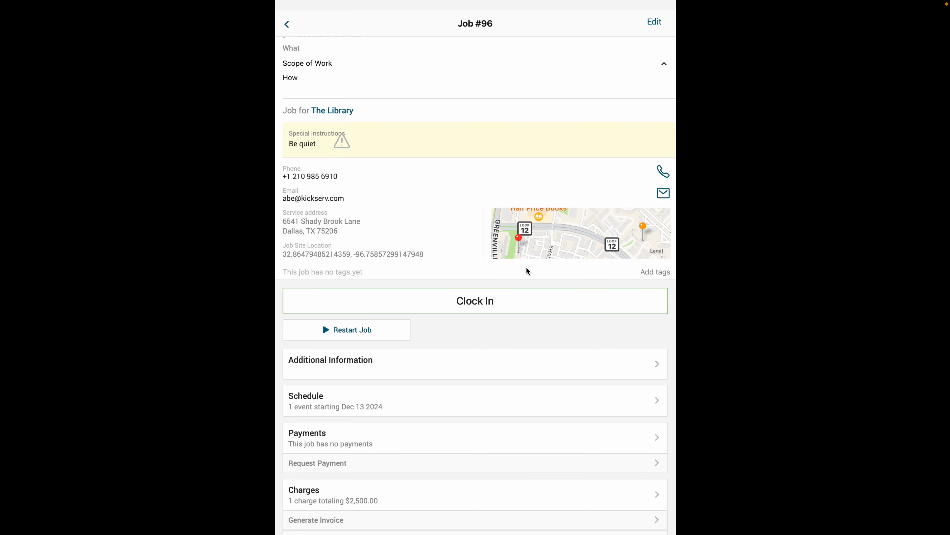
{"action": "scroll", "coordinate": [527, 270], "scroll_direction": "up", "scroll_amount": 2}
{"action": "scroll", "coordinate": [527, 270], "scroll_direction": "down", "scroll_amount": 5}
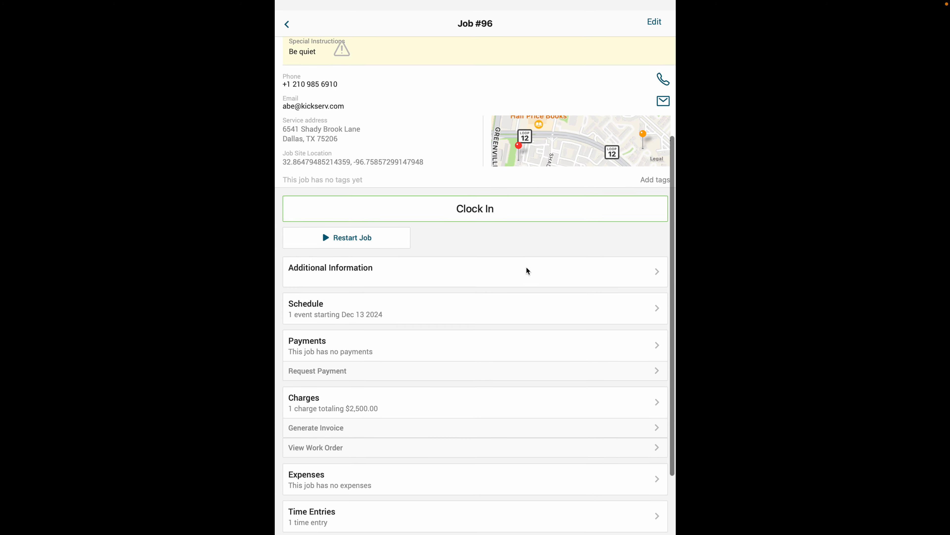
{"action": "scroll", "coordinate": [527, 268], "scroll_direction": "down", "scroll_amount": 1}
- Switch to Kickserv in the web browser and open the planner's Map view to see the day's job check-ins
{"action": "key", "text": "ctrl+Right"}
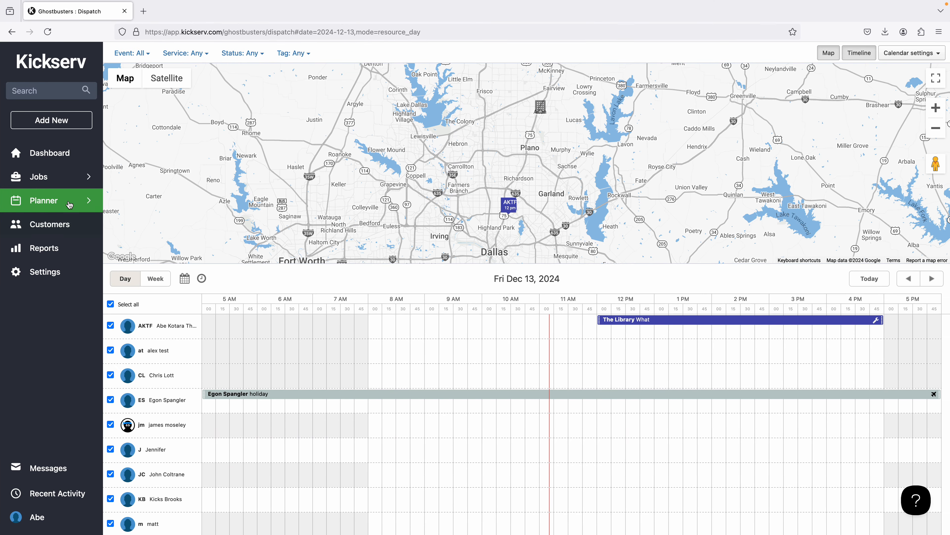
{"action": "left_click", "coordinate": [60, 194]}
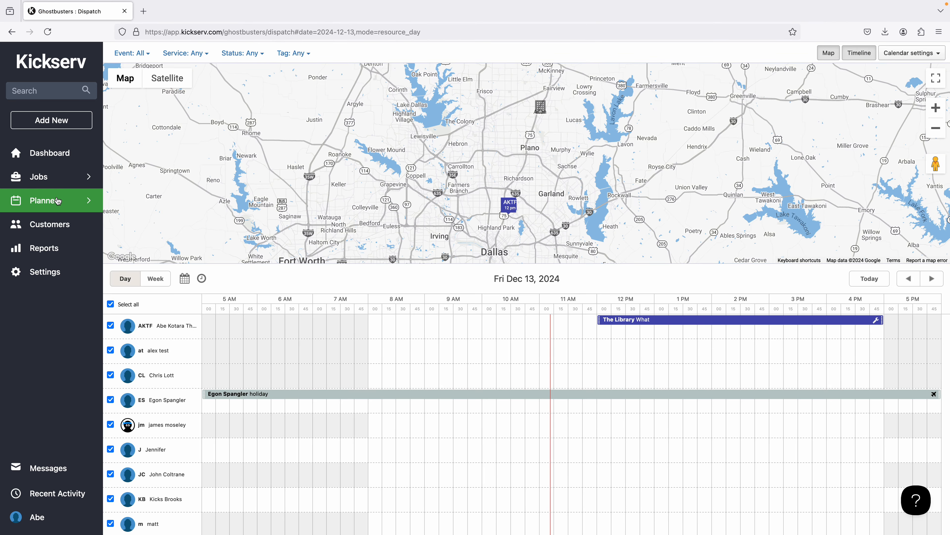
{"action": "mouse_move", "coordinate": [58, 201]}
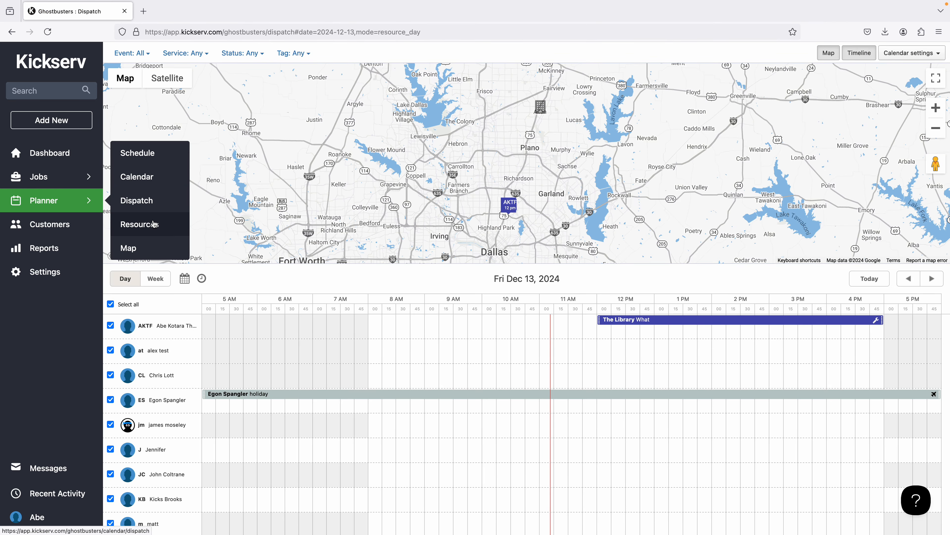
{"action": "left_click", "coordinate": [130, 248]}
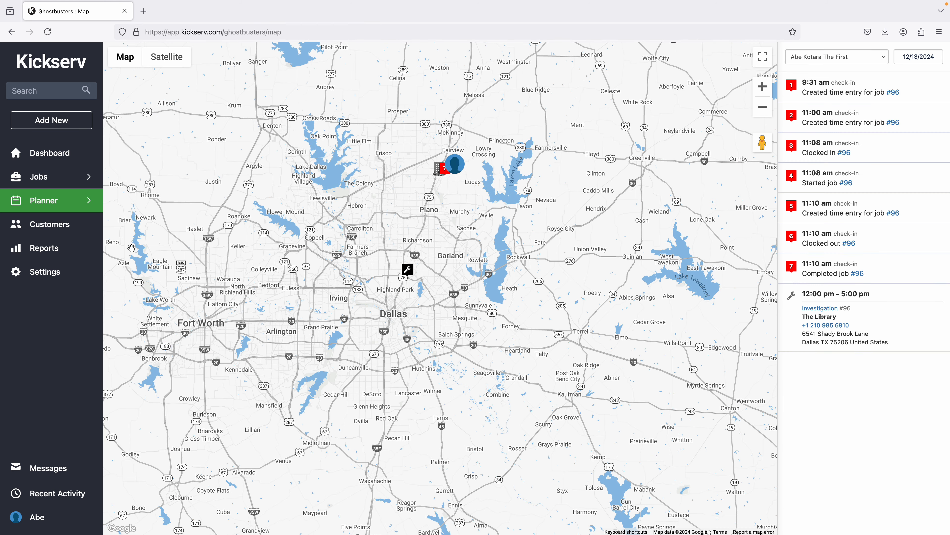